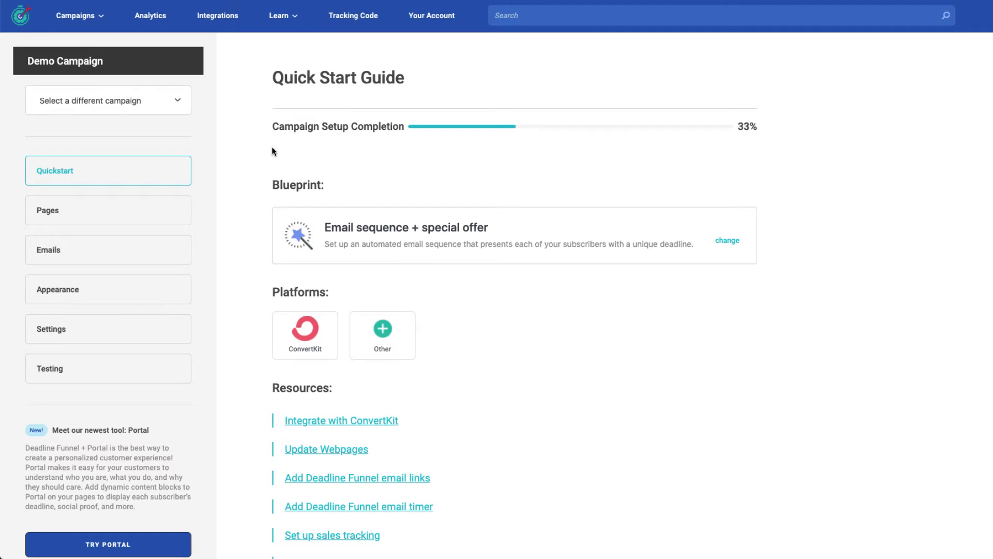
Switch the Demo Campaign's special-offer page from Floating Bar to Portal
left_click(52, 215)
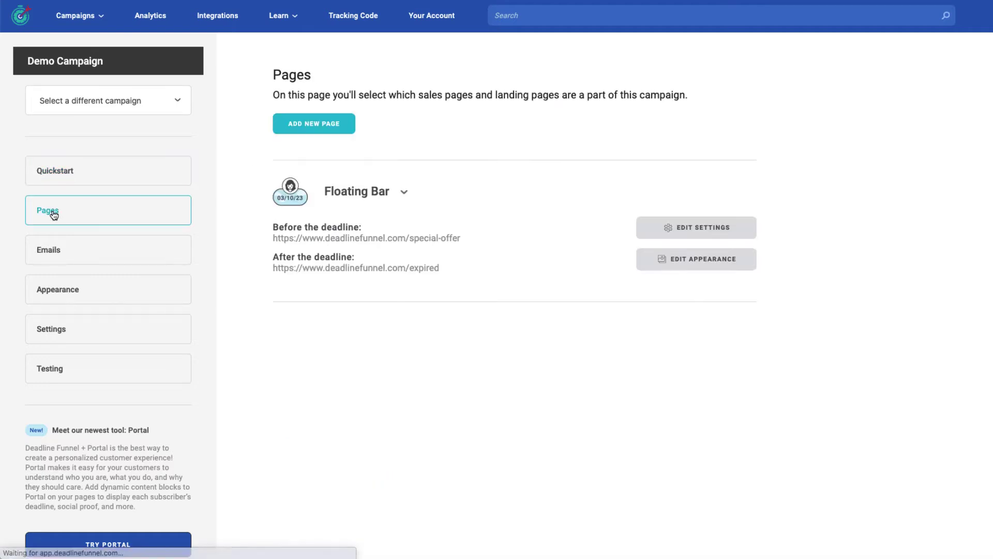
left_click(400, 193)
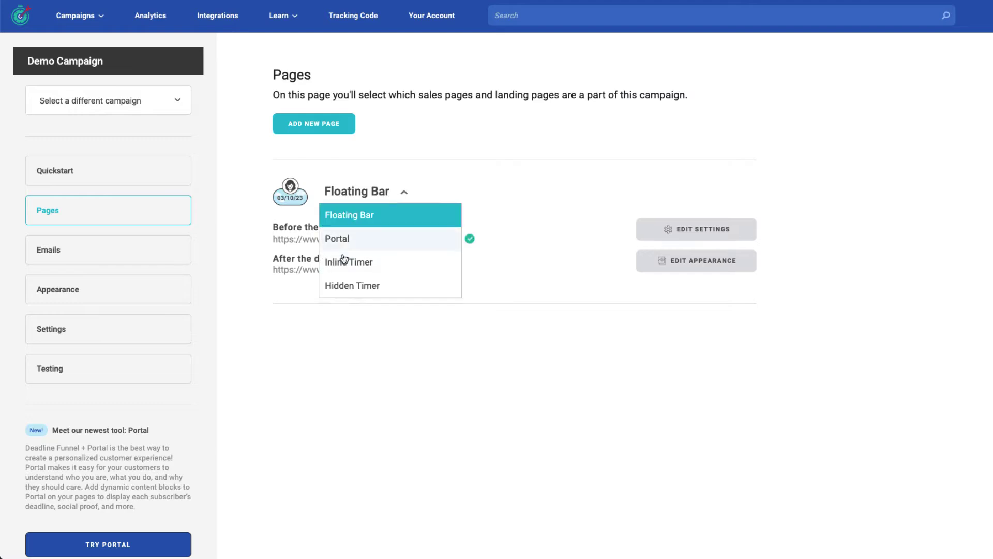
left_click(341, 239)
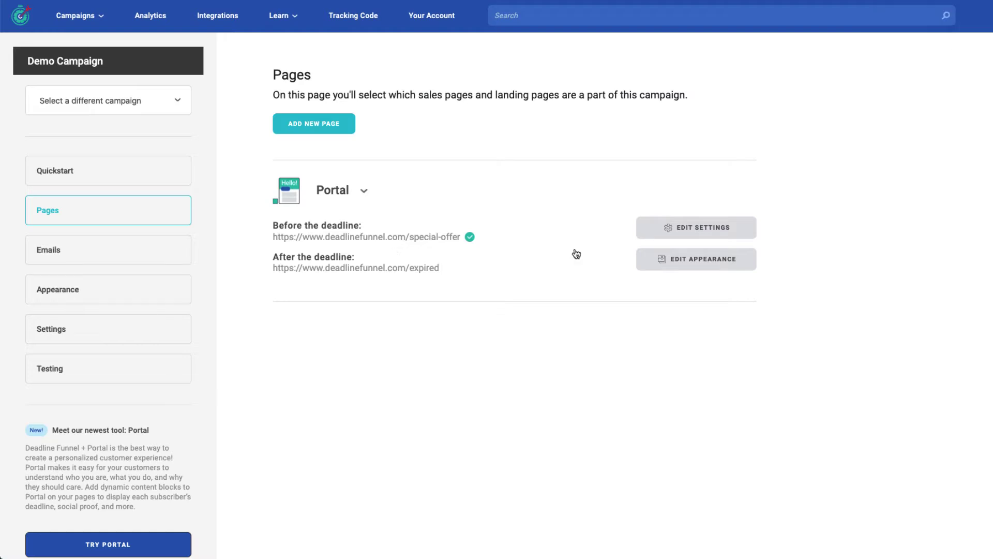
Open the Portal page's appearance editor and look at its theme management options
left_click(702, 260)
scroll(547, 246, "down", 2)
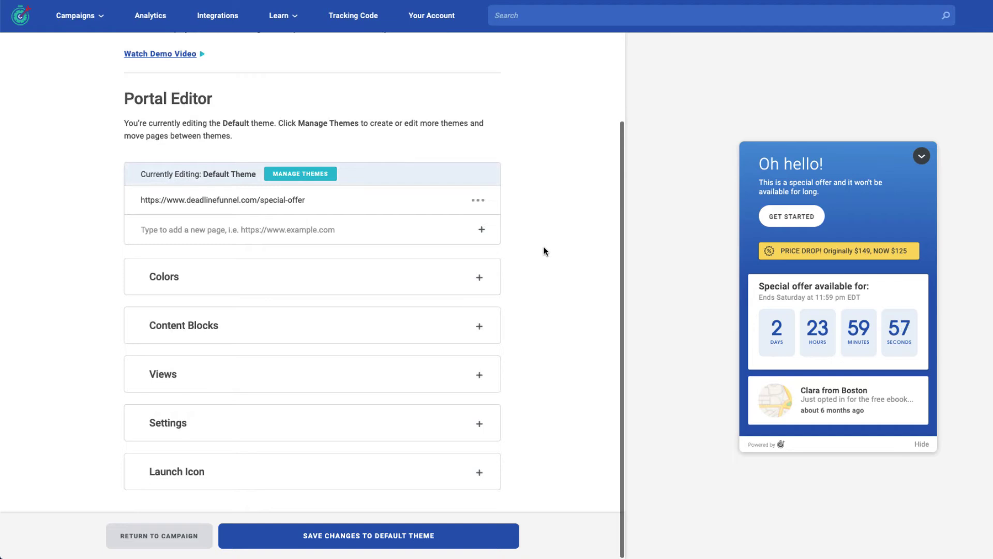
left_click(301, 176)
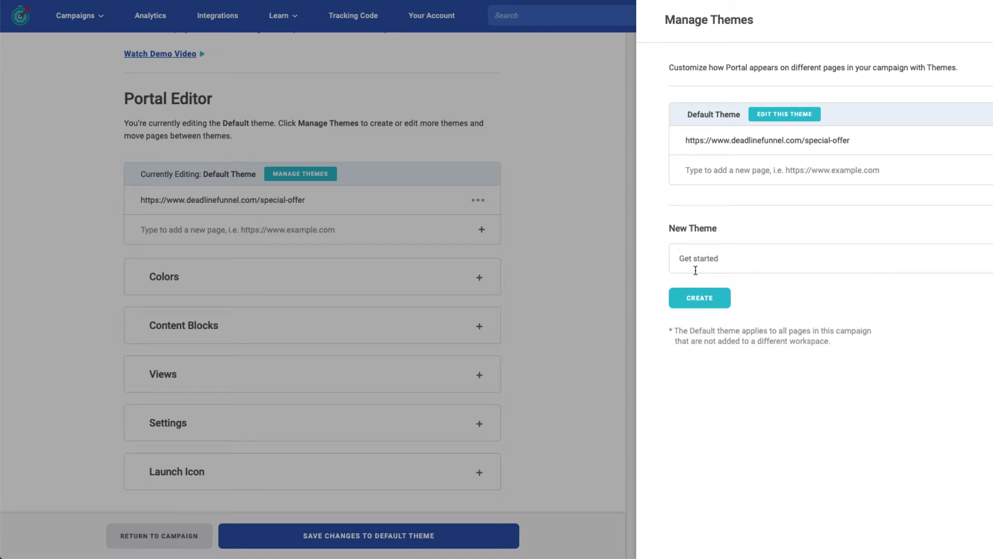
left_click(574, 162)
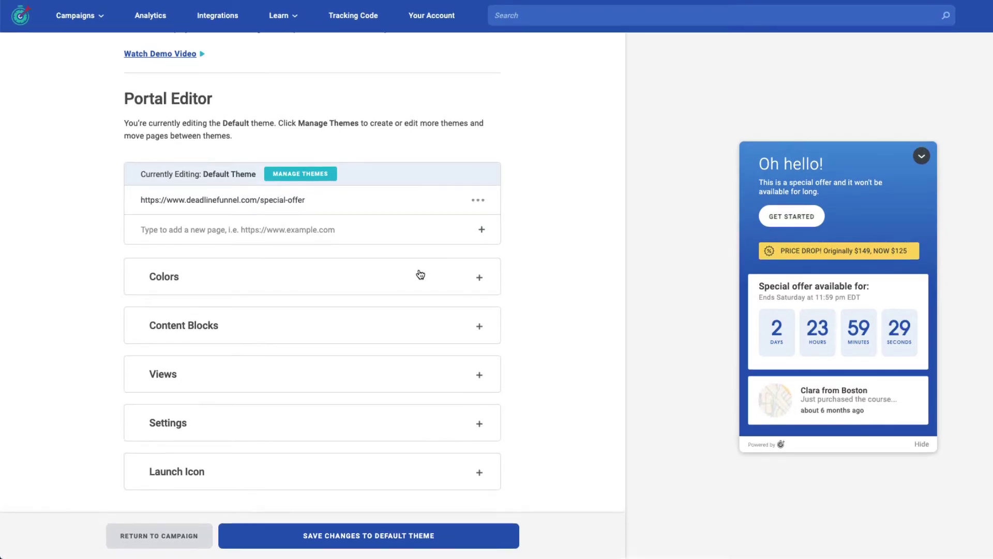
Enable the color palette presets and apply the turquoise-blue color from the solid palette
left_click(425, 277)
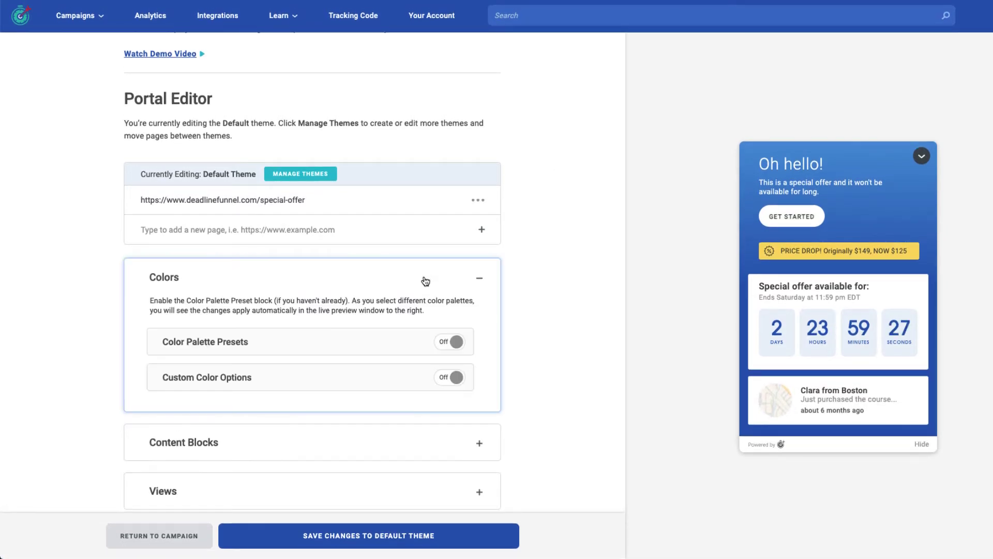
scroll(425, 280, "down", 2)
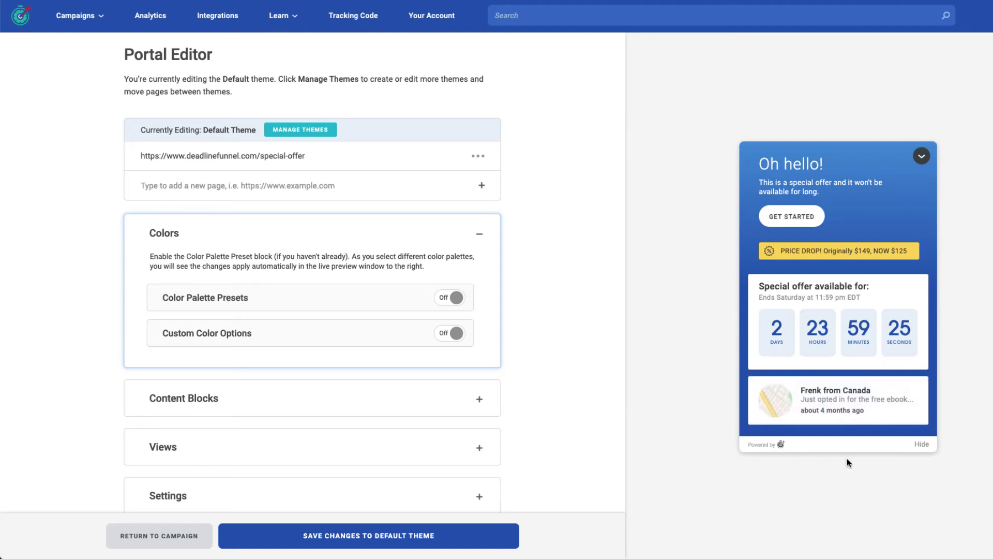
left_click(446, 300)
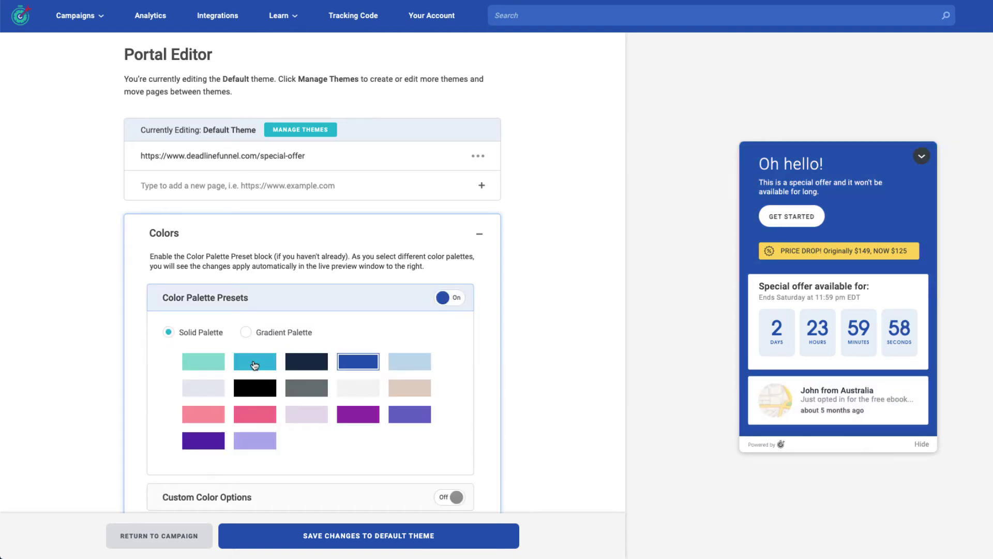
left_click(257, 364)
Set the title of the Intro content block to "Hello You"
scroll(460, 332, "down", 4)
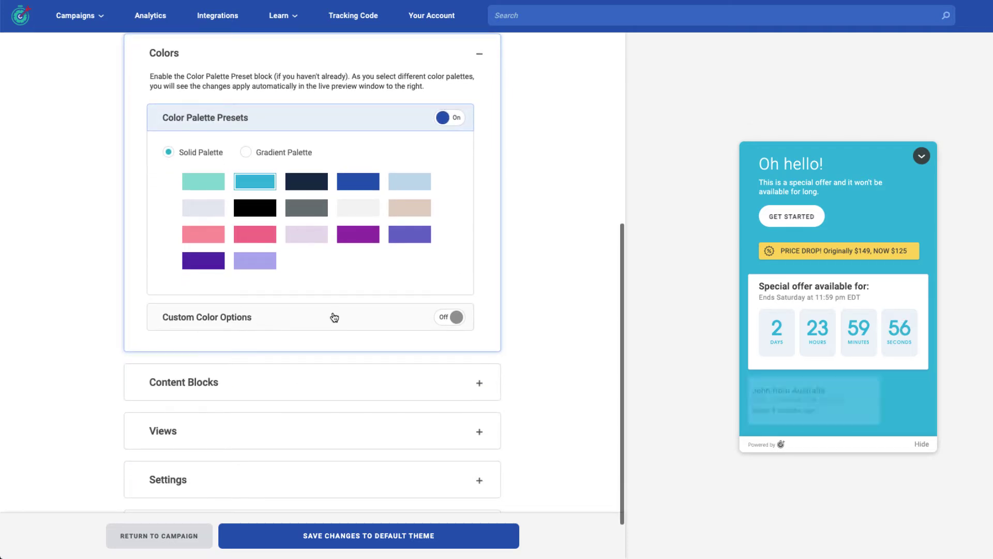
scroll(359, 312, "down", 1)
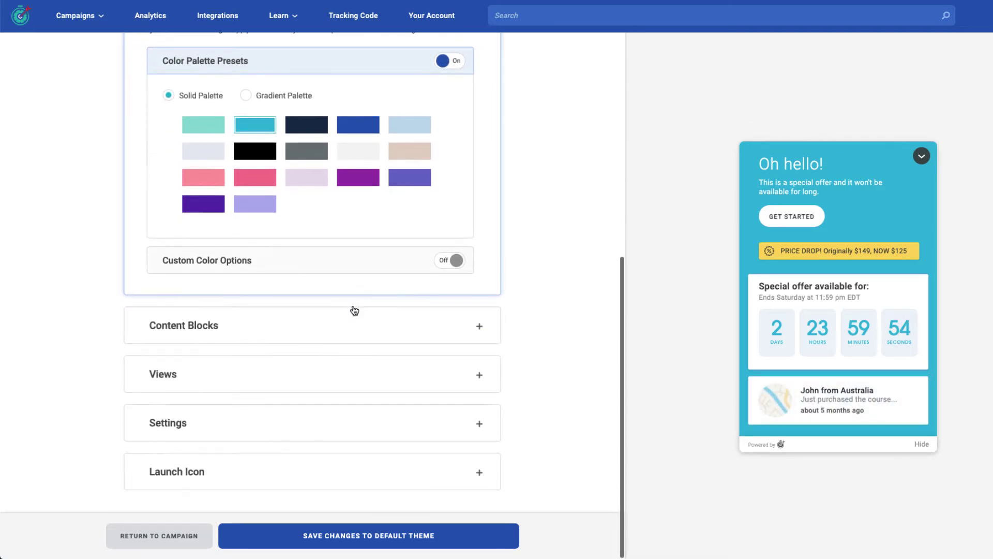
left_click(451, 323)
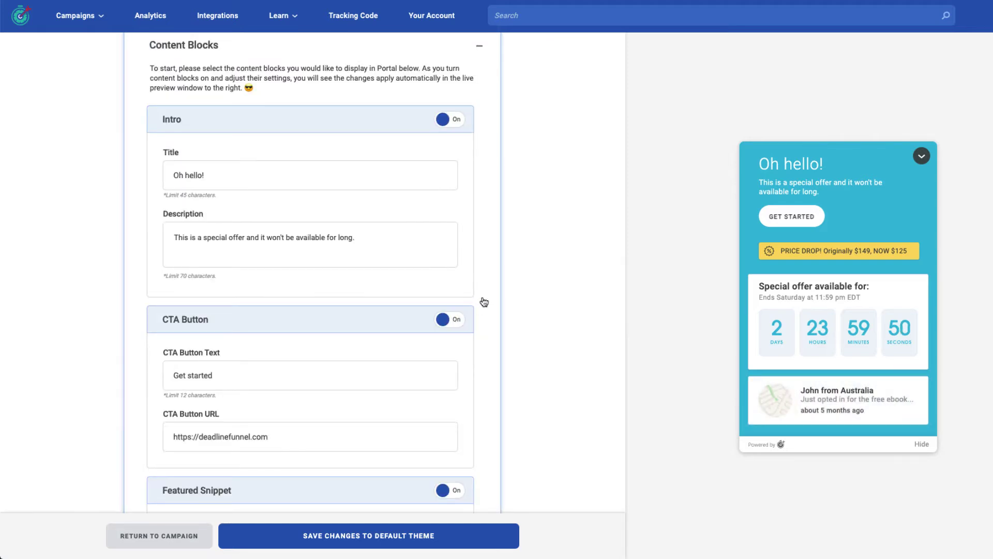
left_click_drag(170, 174, 219, 172)
left_click(844, 161)
left_click_drag(843, 161, 764, 164)
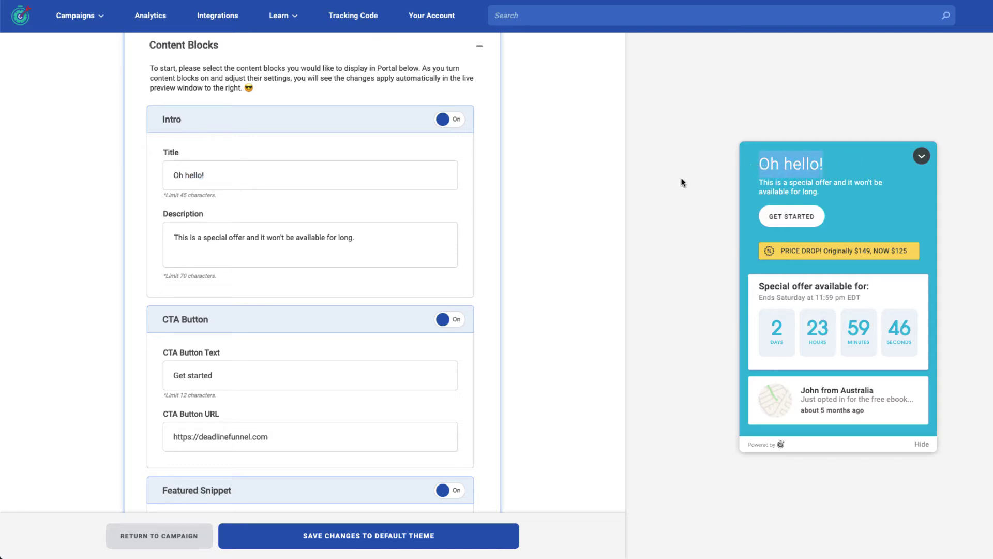
left_click_drag(211, 174, 170, 174)
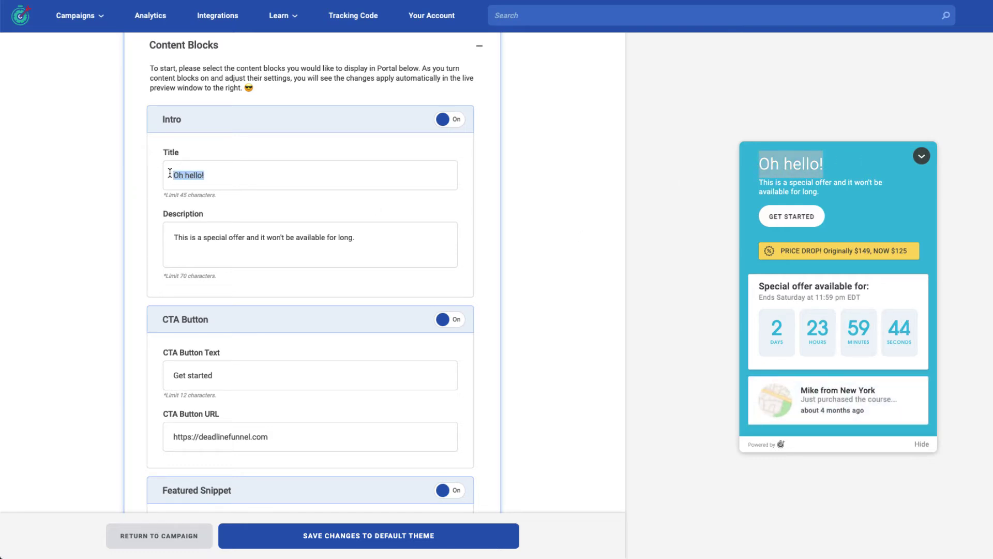
type("Hello Yo")
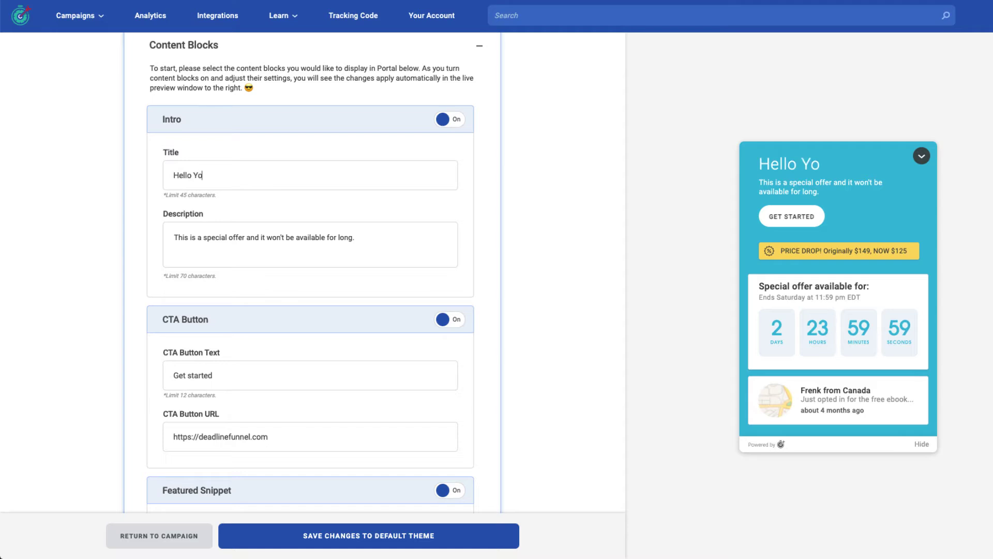
type("u")
Review the CTA button's text and URL, and set the Featured Snippet color to orange
scroll(383, 220, "down", 3)
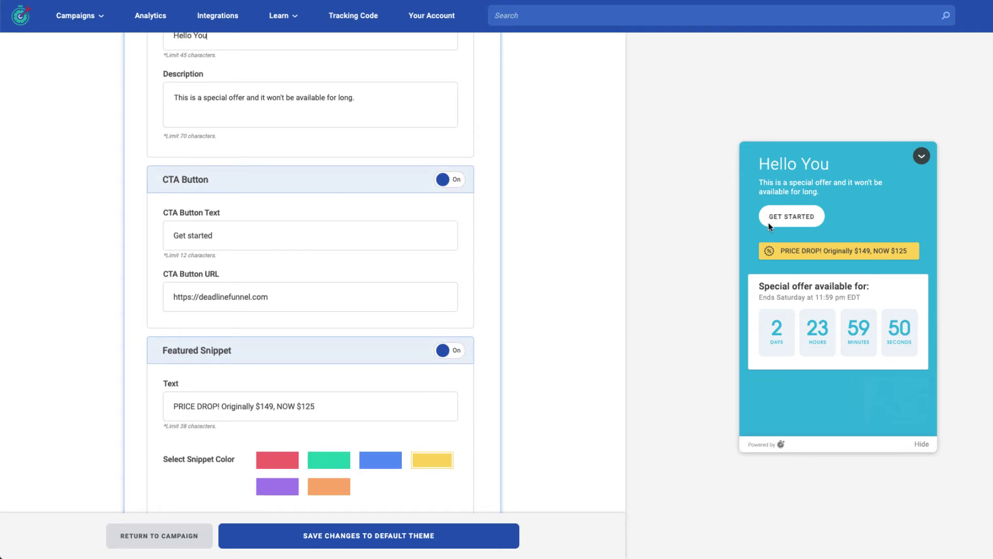
left_click_drag(230, 239, 130, 233)
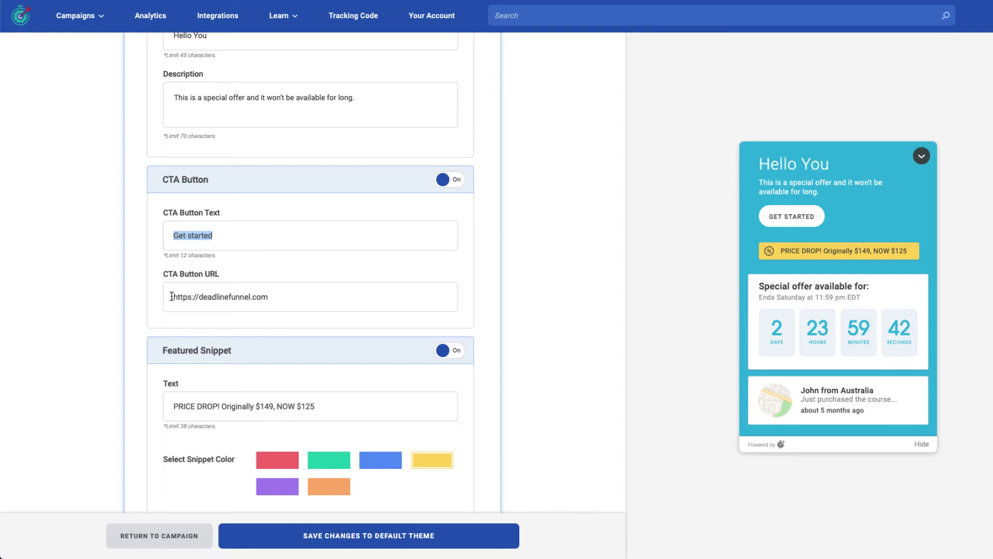
left_click_drag(172, 296, 285, 298)
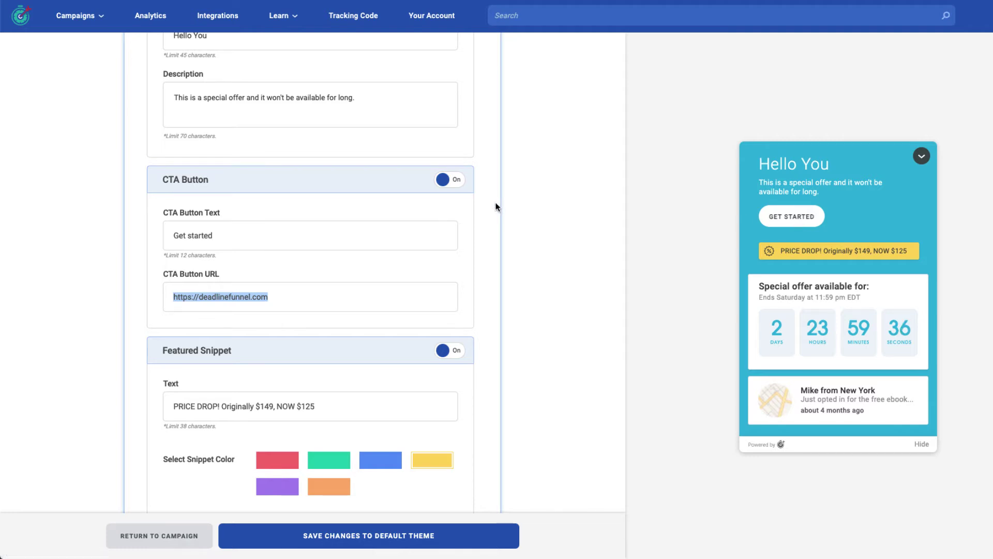
scroll(495, 207, "down", 3)
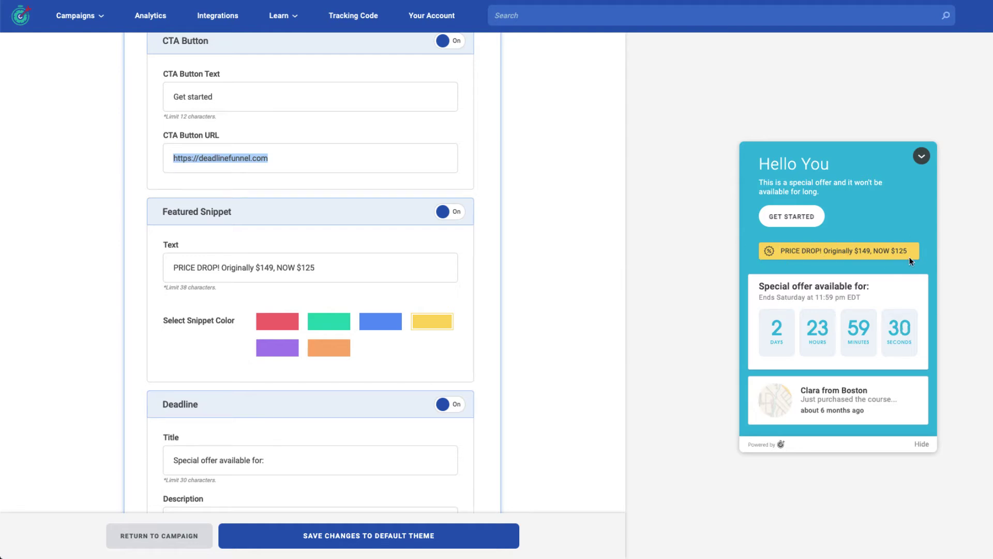
left_click(329, 348)
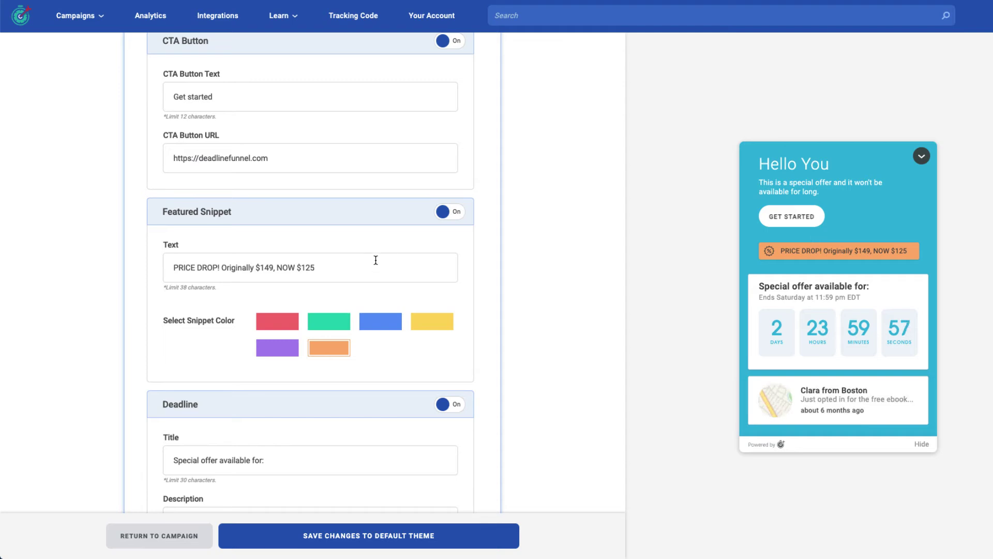
left_click_drag(375, 260, 164, 270)
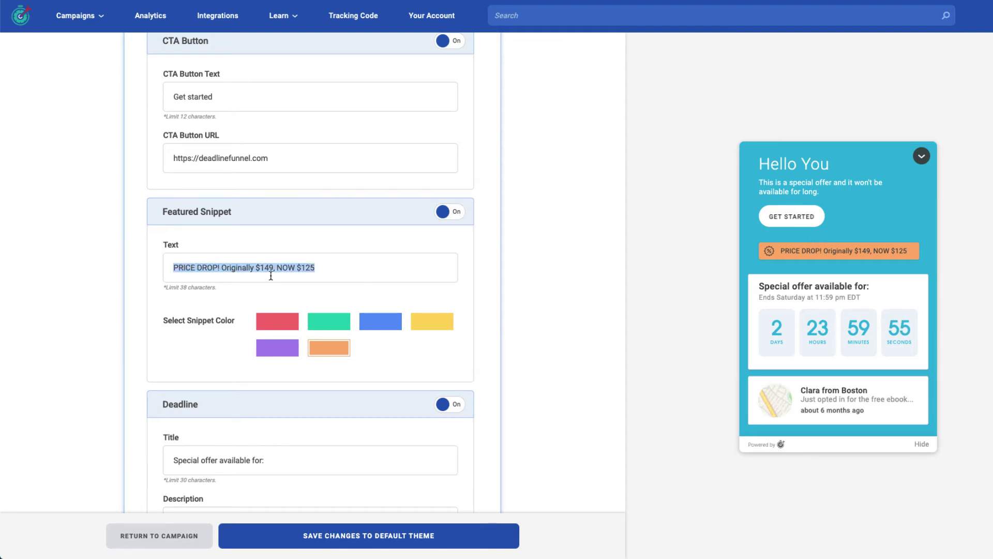
Review the Deadline block's title, and enable the Initials, Smileys and Monsters image styles for Social Proof
scroll(305, 277, "down", 5)
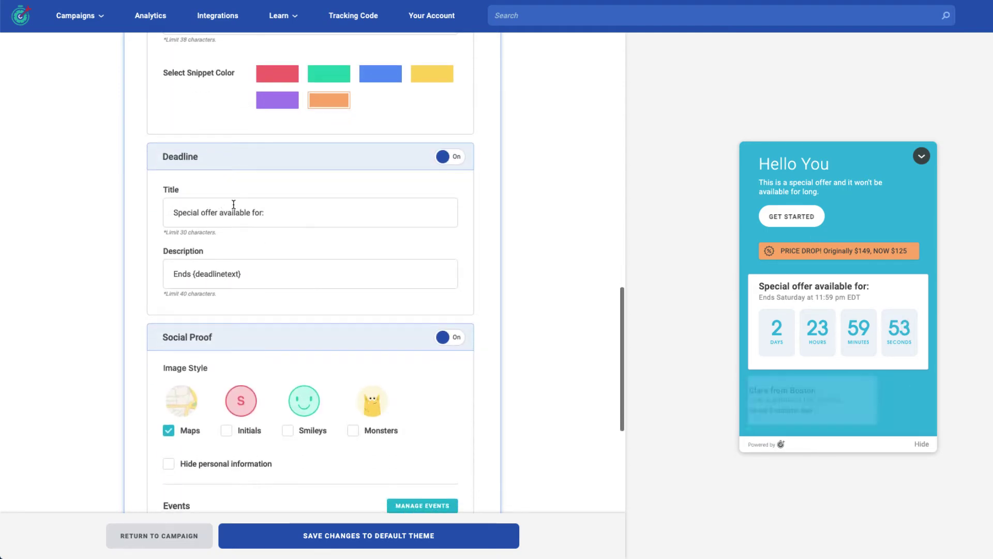
left_click_drag(275, 212, 164, 212)
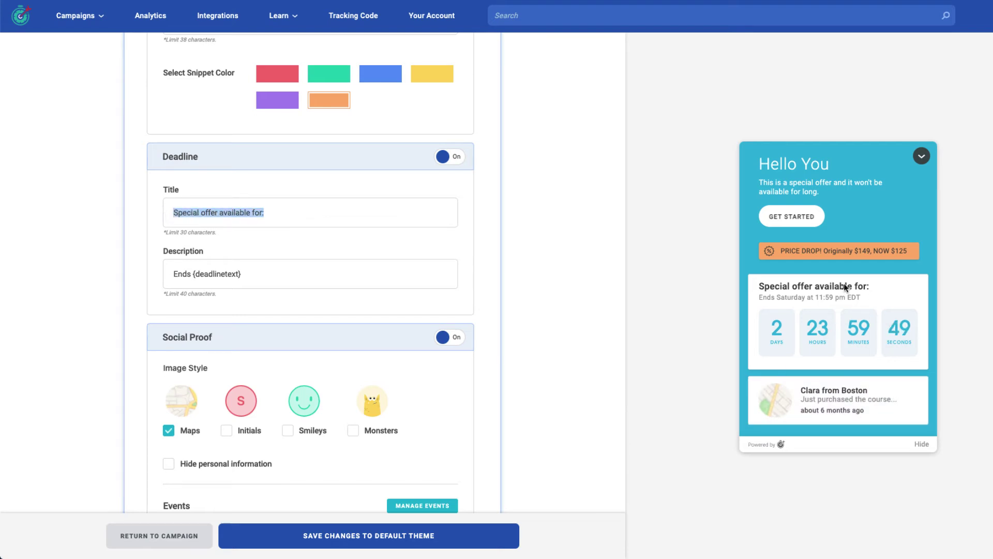
scroll(379, 242, "down", 3)
scroll(379, 242, "down", 3)
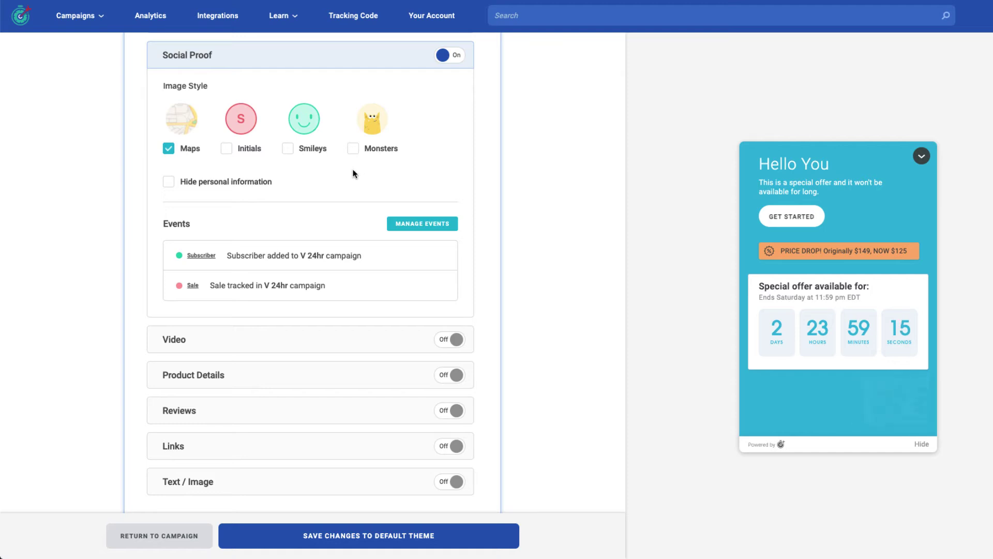
left_click(228, 150)
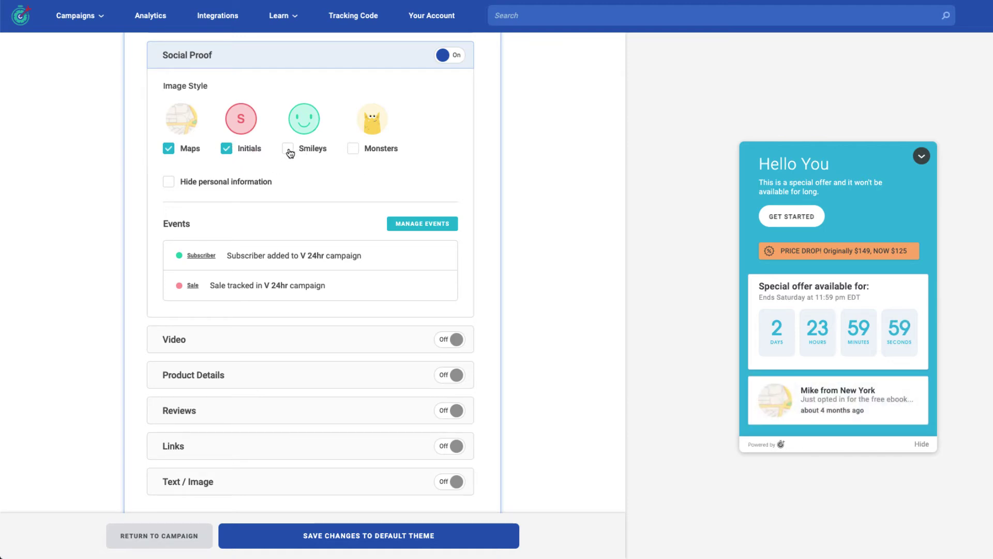
left_click(288, 150)
left_click(354, 149)
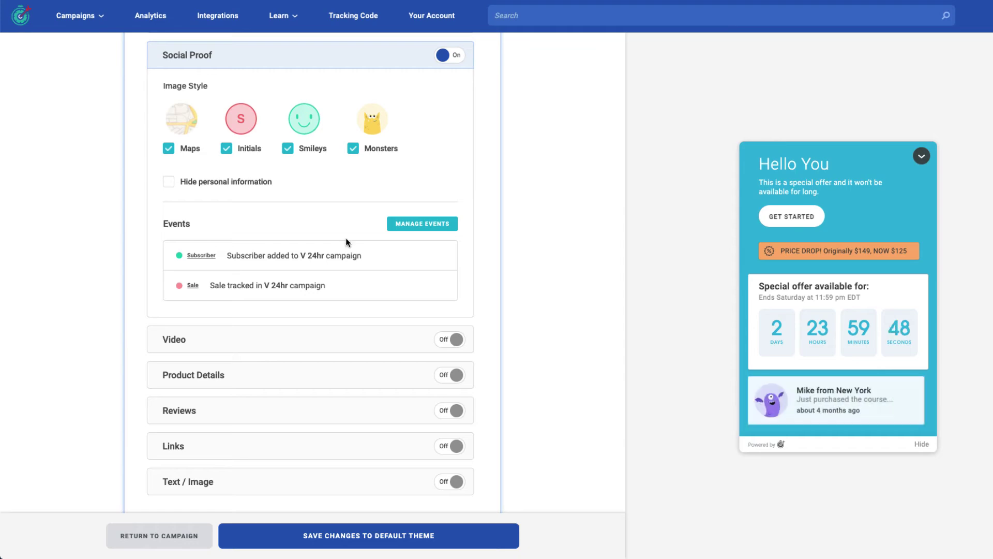
Add the Kajabi Demo campaign's subscriber event to the Social Proof events and save
left_click(420, 225)
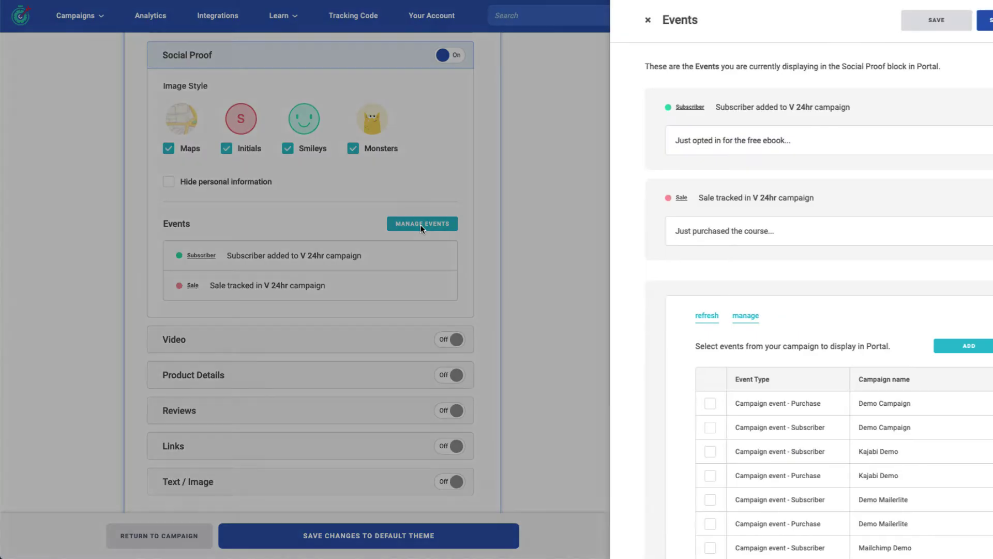
scroll(778, 286, "down", 5)
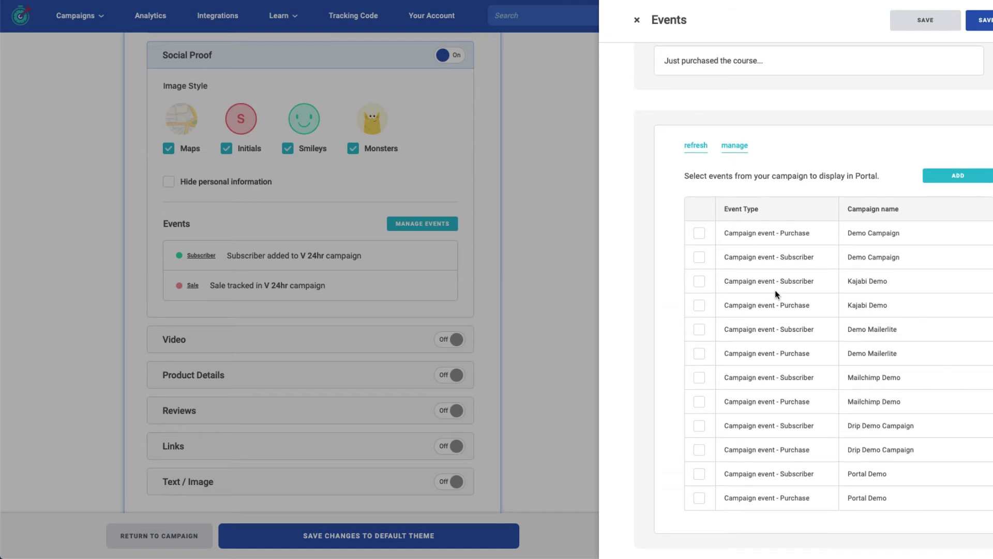
scroll(776, 290, "up", 5)
scroll(752, 245, "down", 5)
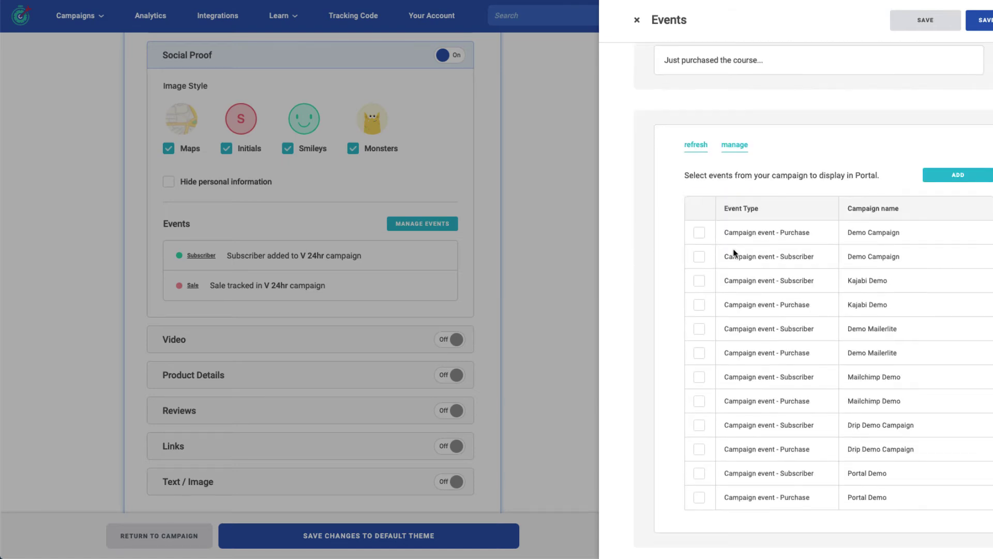
left_click(699, 281)
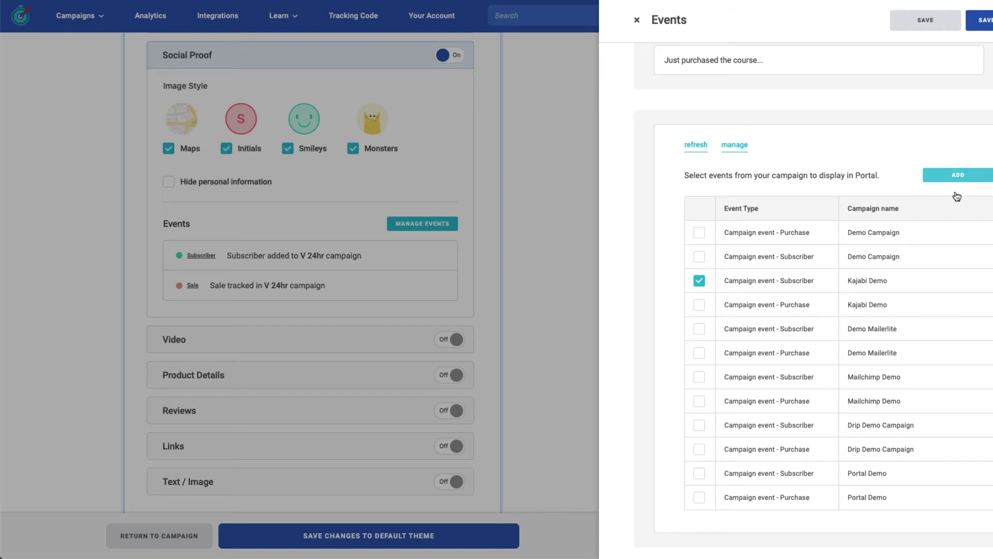
left_click(958, 177)
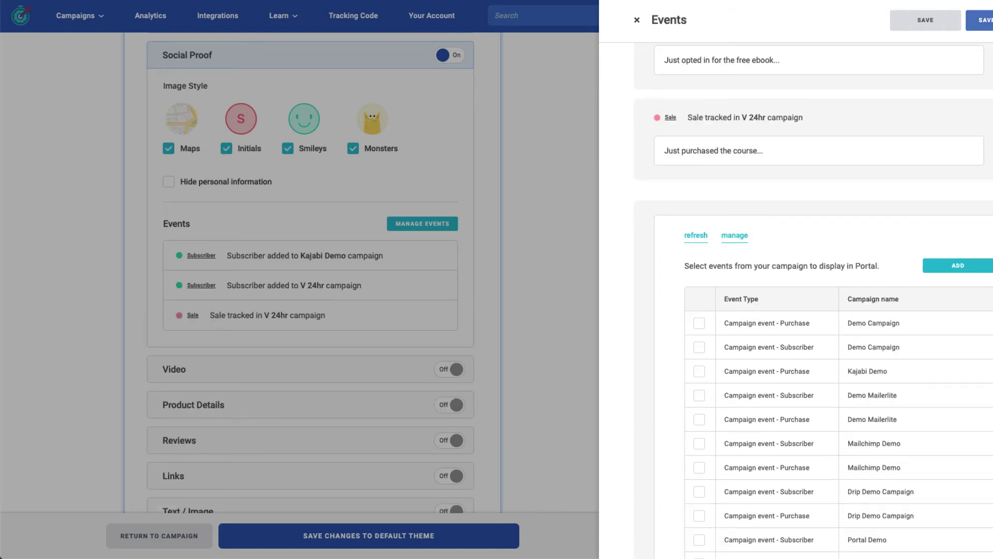
left_click(979, 20)
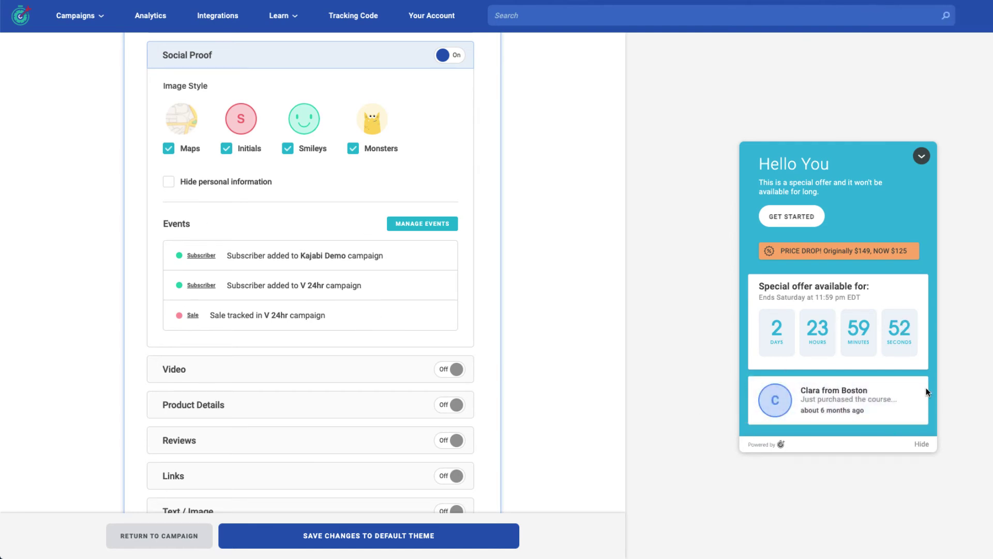
scroll(480, 343, "down", 3)
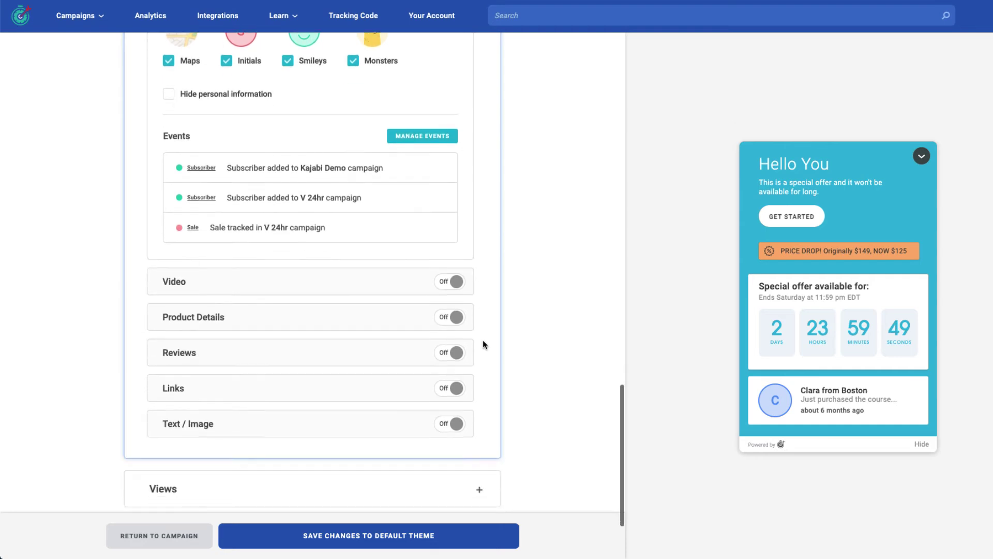
left_click(443, 243)
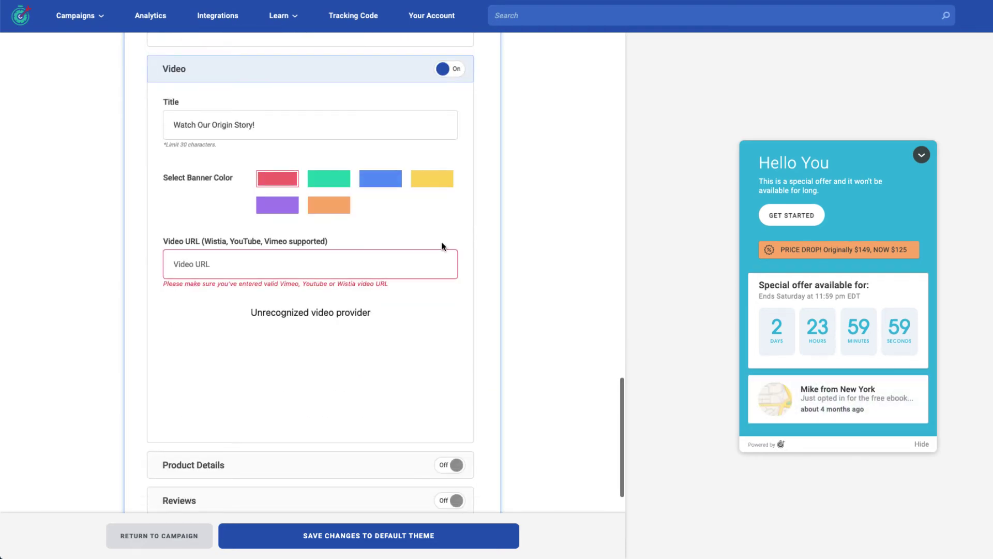
left_click(290, 265)
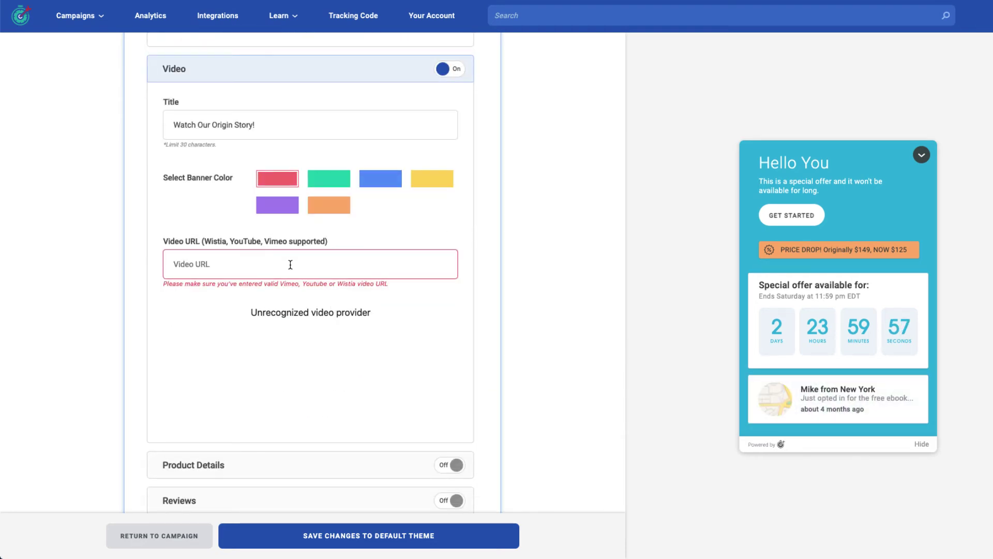
type("https://www.youtube.com/watch?")
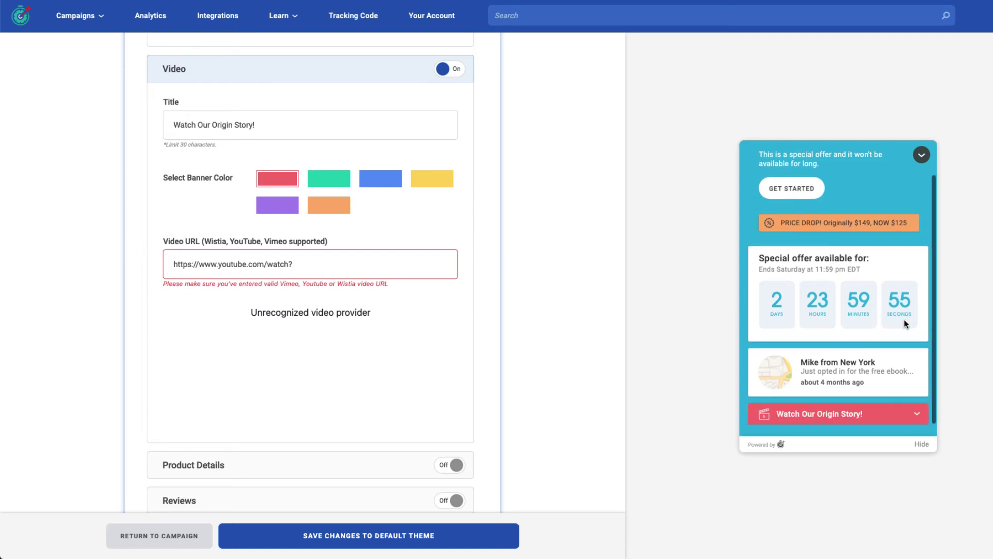
left_click(863, 417)
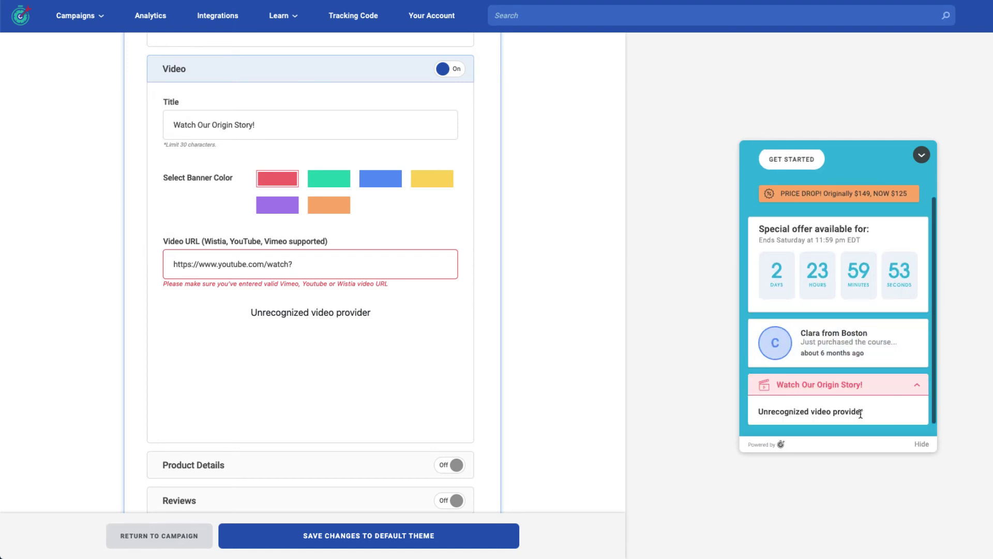
Enable the Product Details block and review its title, banner color, icon, content header and bullet fields
scroll(457, 149, "down", 5)
left_click(314, 232)
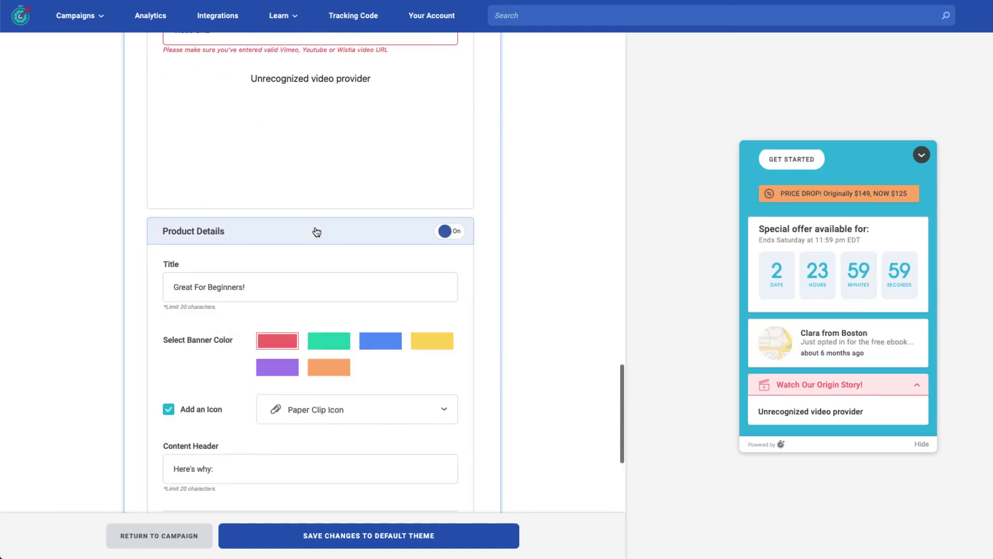
scroll(326, 274, "down", 4)
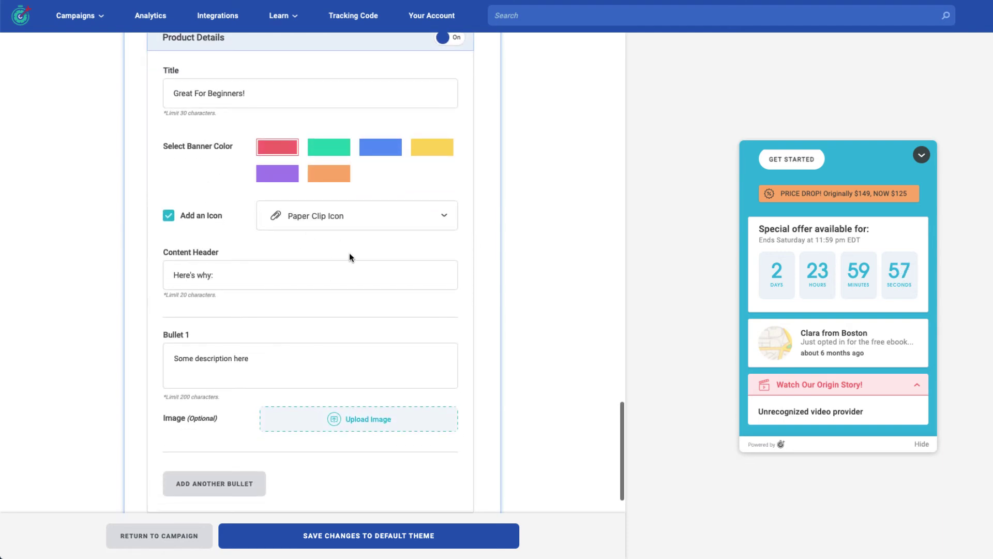
scroll(349, 256, "down", 4)
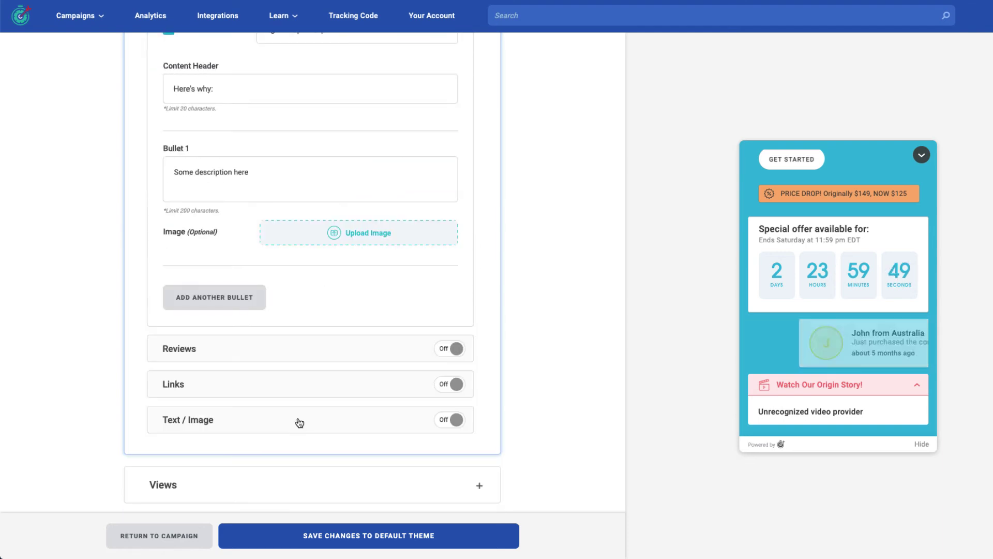
Enable the Reviews block, add an "Awesome" review with the reviewer's name, and check it in the Portal preview
left_click(307, 350)
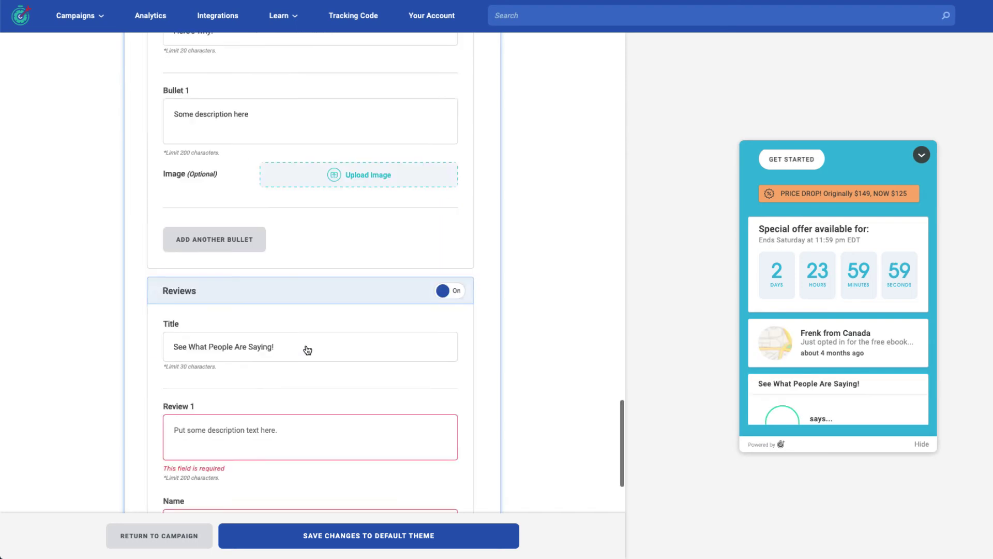
scroll(306, 349, "down", 4)
left_click(257, 288)
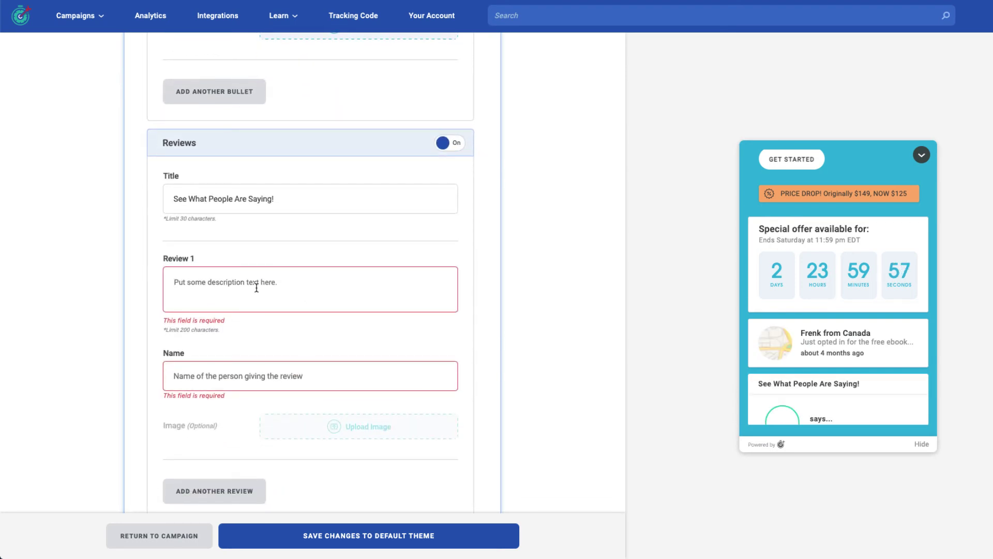
type("Awesome")
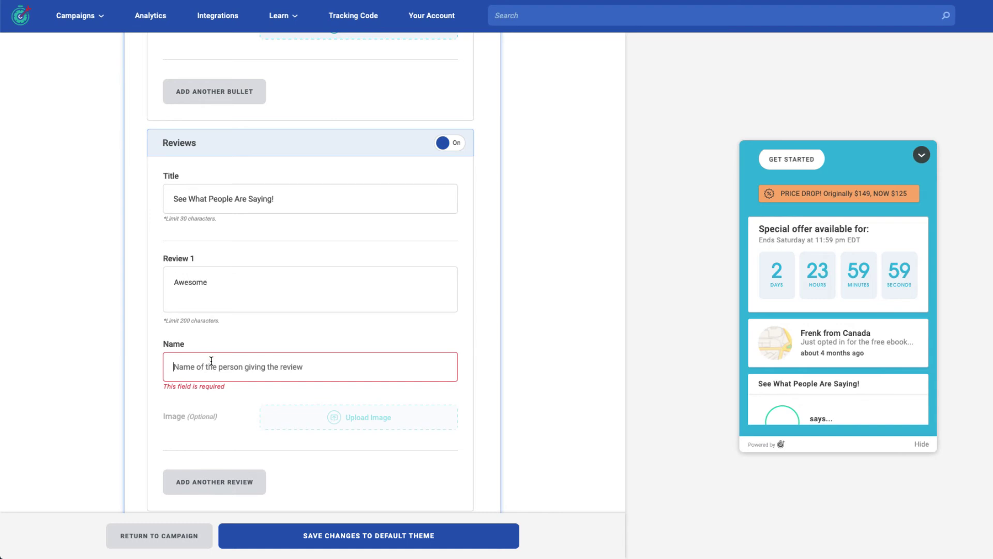
left_click(211, 360)
type("Jack Born")
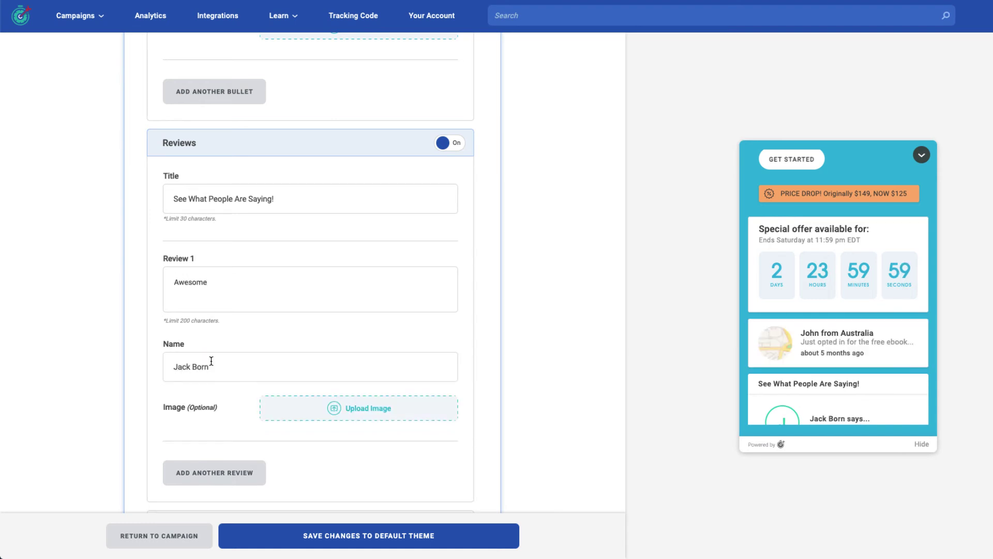
scroll(786, 373, "down", 2)
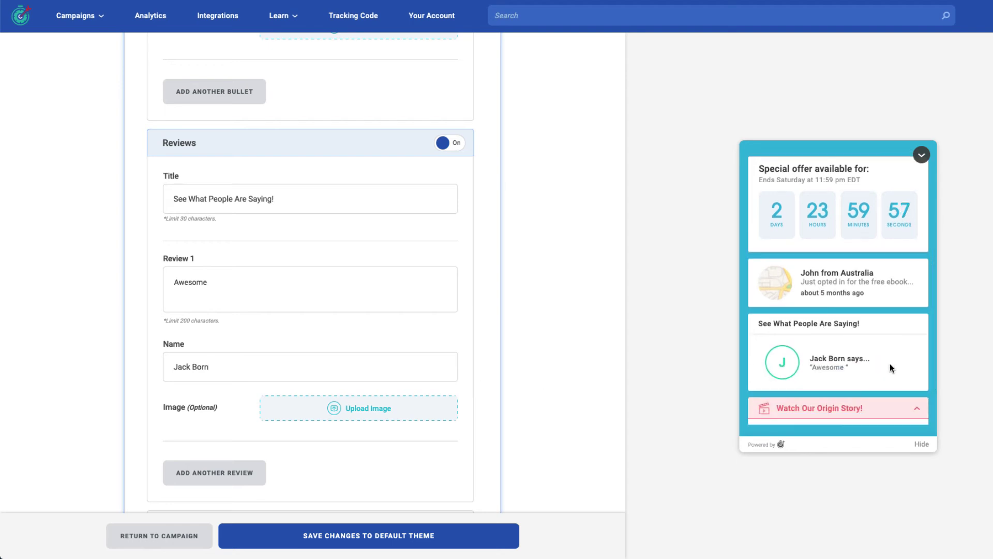
Enable the Links block, title its first link "Support!", and check the links area in the Portal preview
scroll(459, 362, "down", 4)
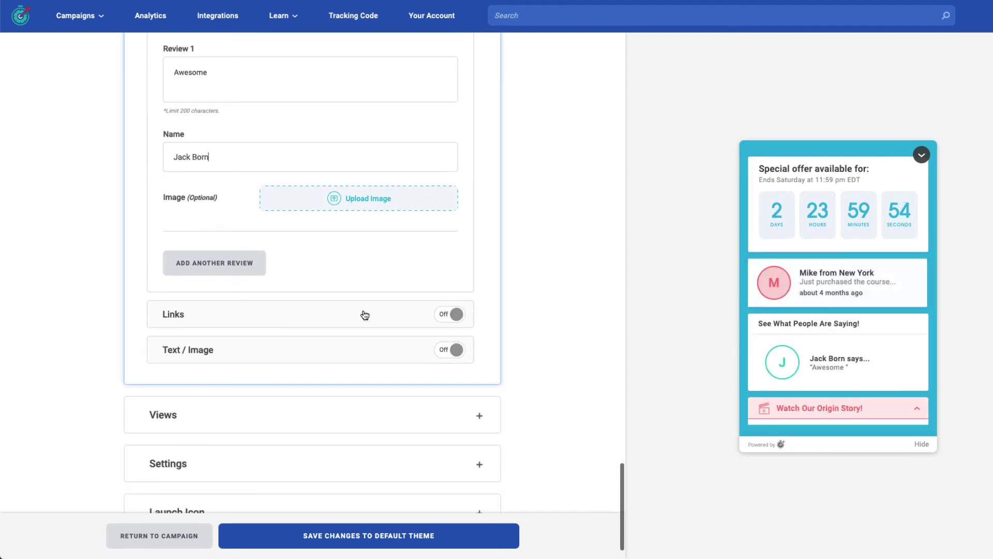
left_click(364, 313)
scroll(362, 312, "down", 4)
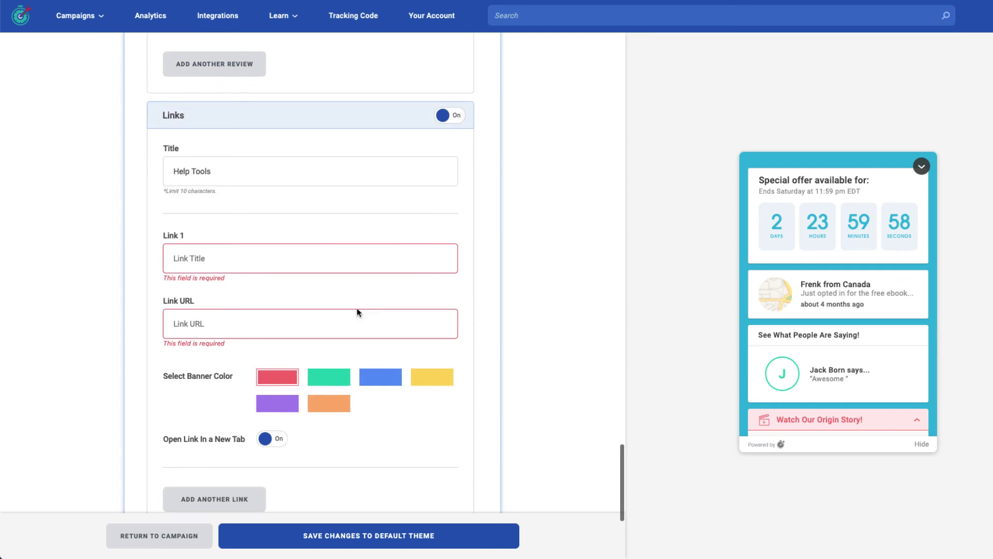
left_click(240, 259)
type("Support!")
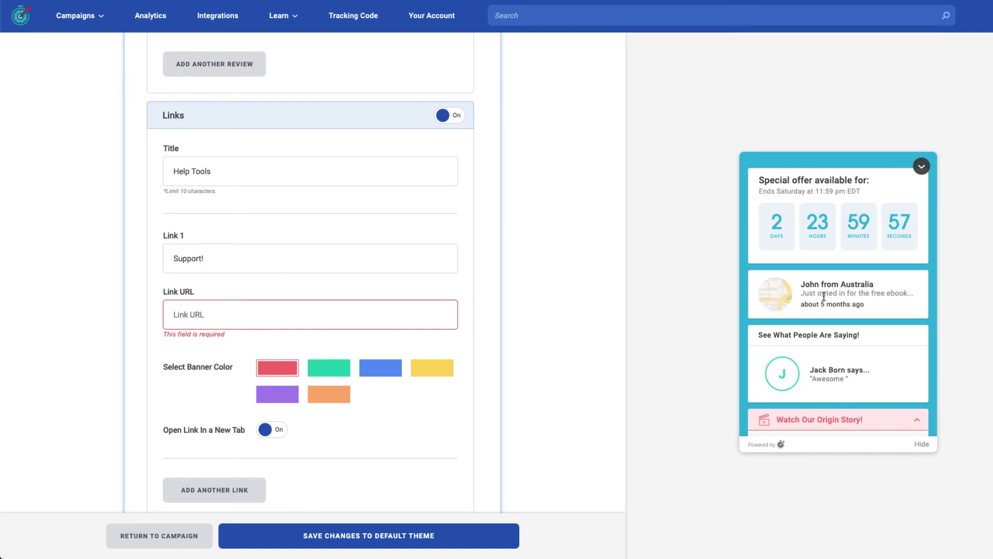
scroll(830, 310, "down", 3)
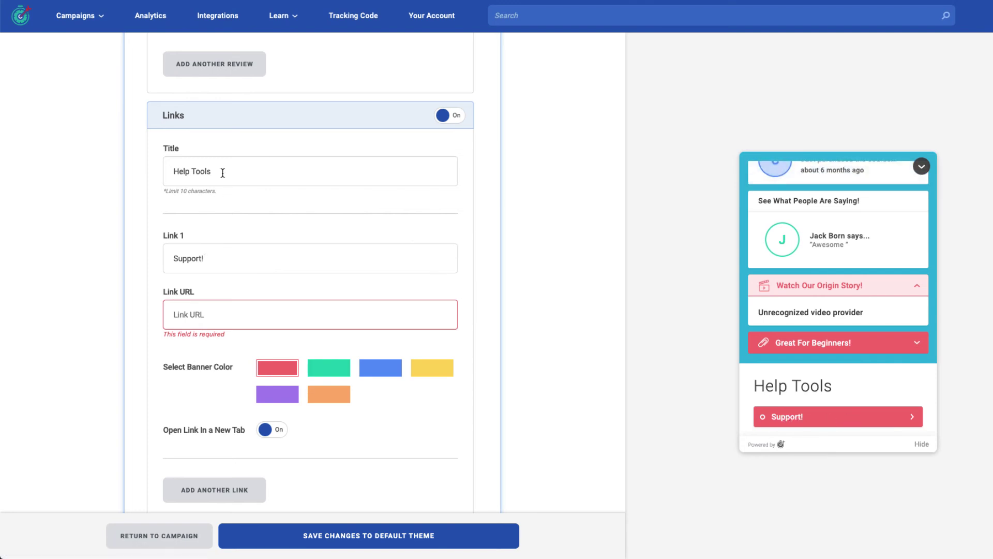
left_click_drag(221, 171, 154, 172)
Compare the desktop and mobile view options, and set the desktop Portal to show Everything when the page is loaded
scroll(433, 202, "down", 5)
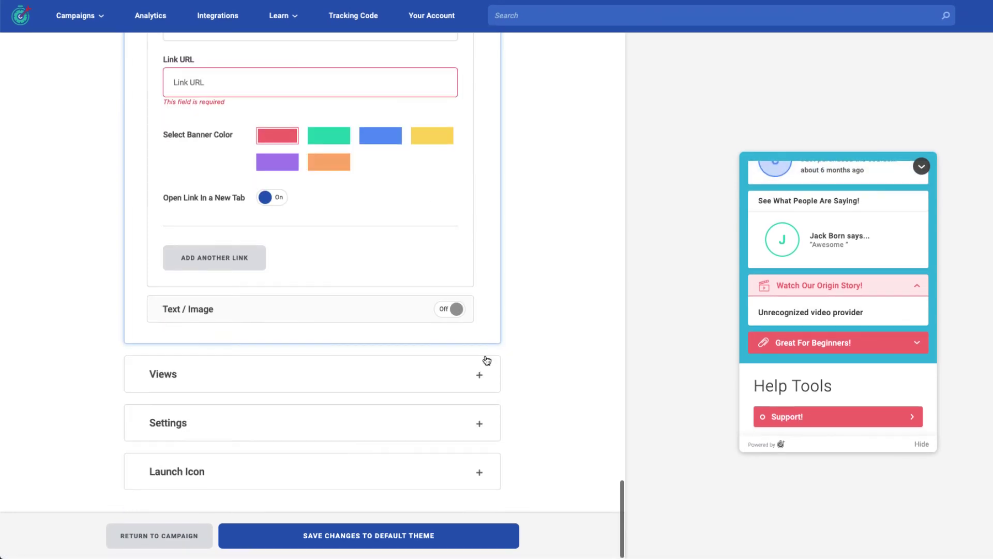
left_click(461, 368)
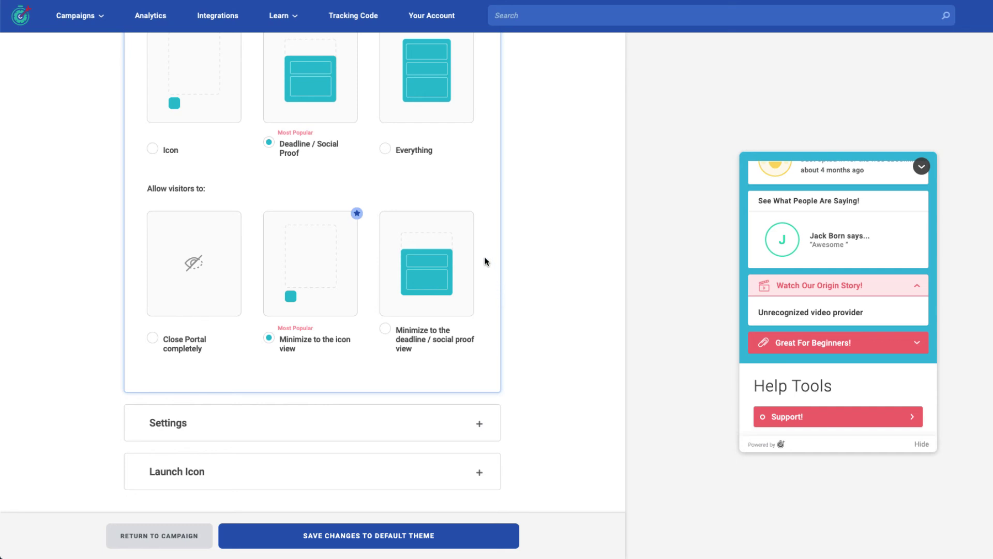
scroll(485, 261, "up", 5)
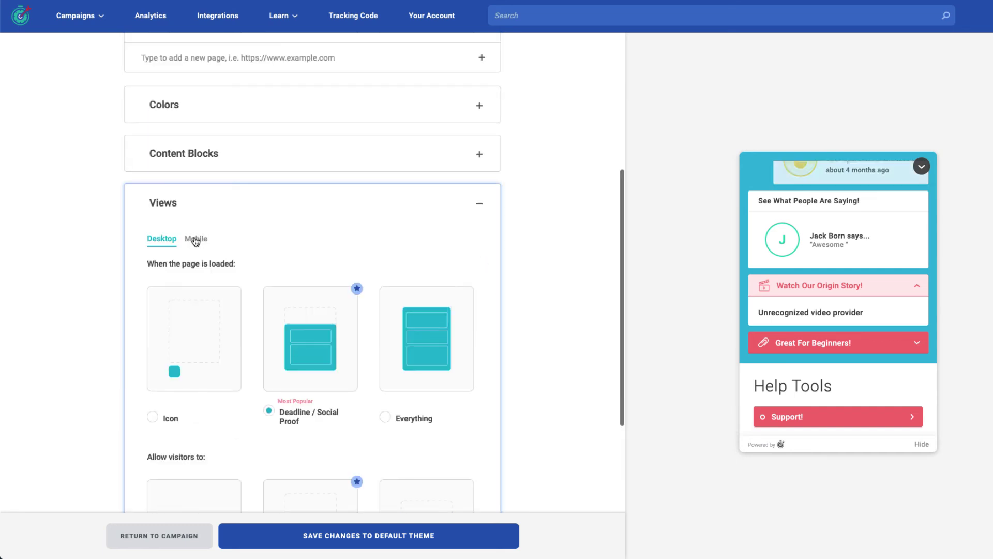
left_click(186, 239)
left_click(166, 240)
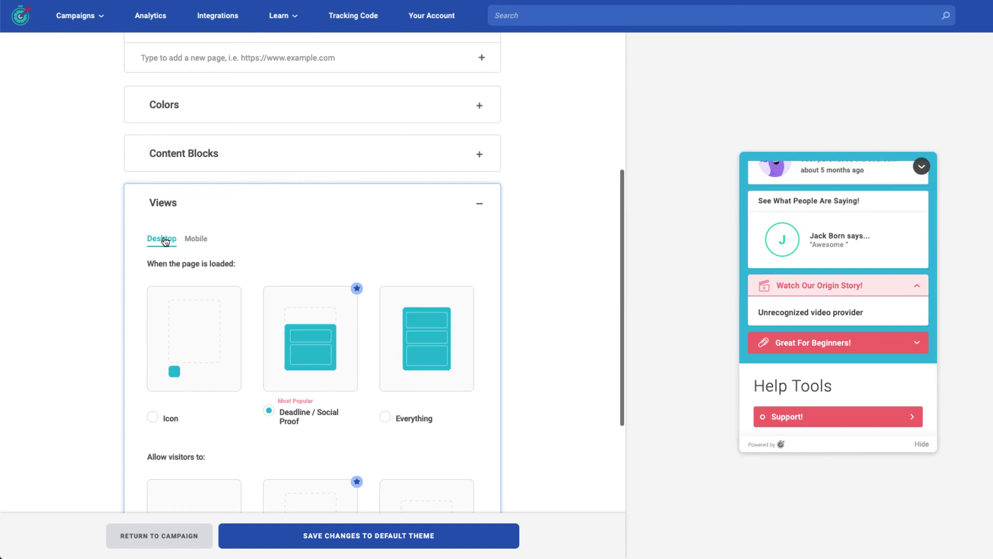
left_click(199, 241)
left_click(155, 239)
scroll(355, 253, "down", 3)
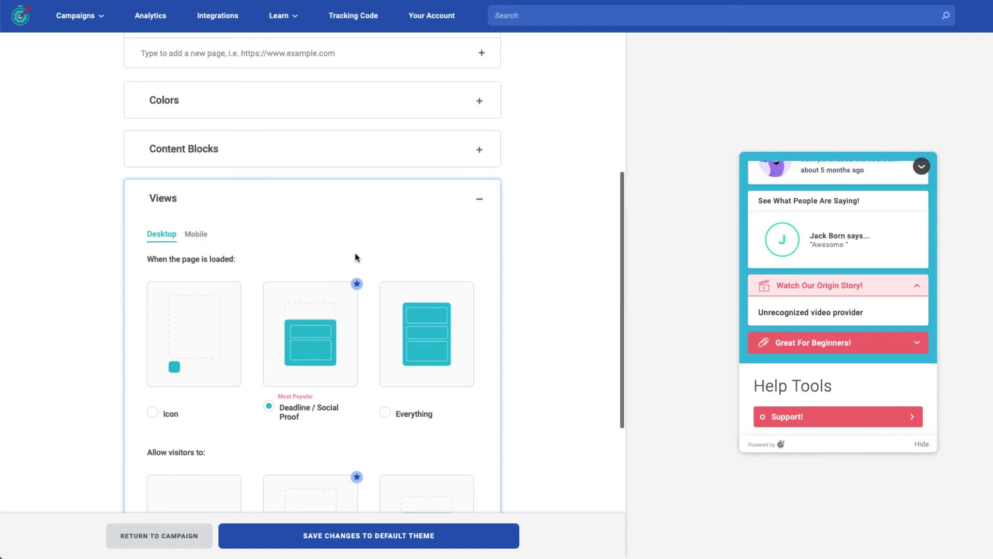
left_click(431, 179)
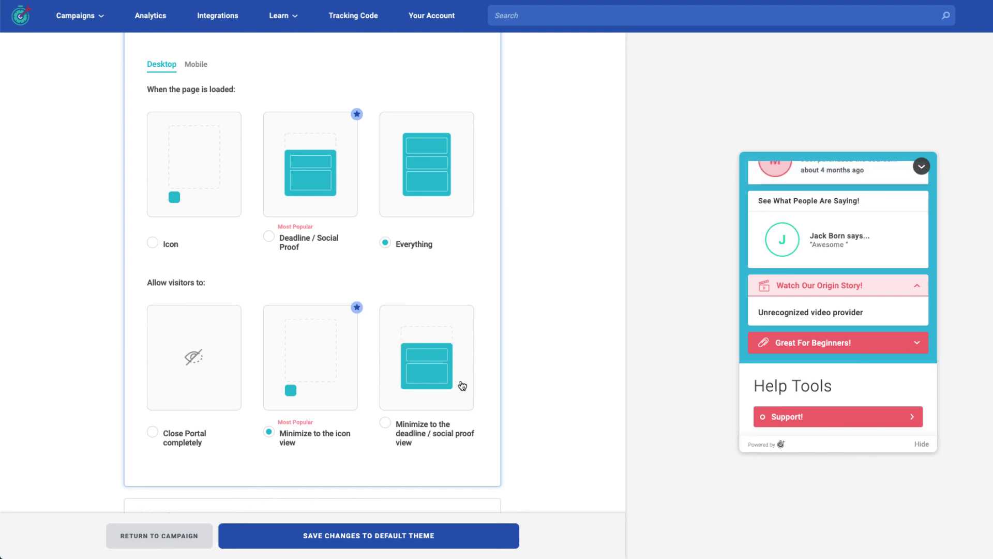
Minimize the Portal preview to its icon and reopen it to test the visitor behavior
left_click(921, 166)
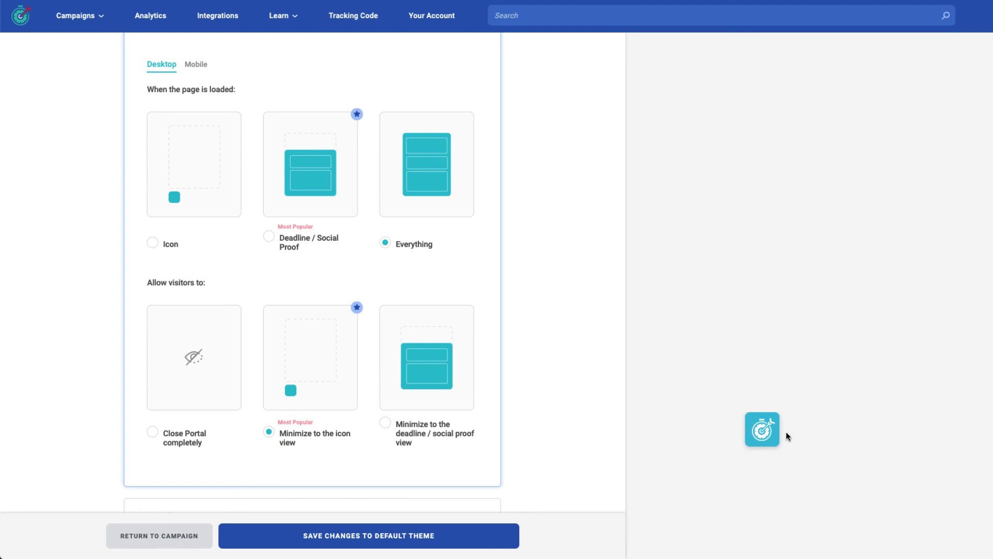
left_click(763, 429)
scroll(472, 381, "down", 3)
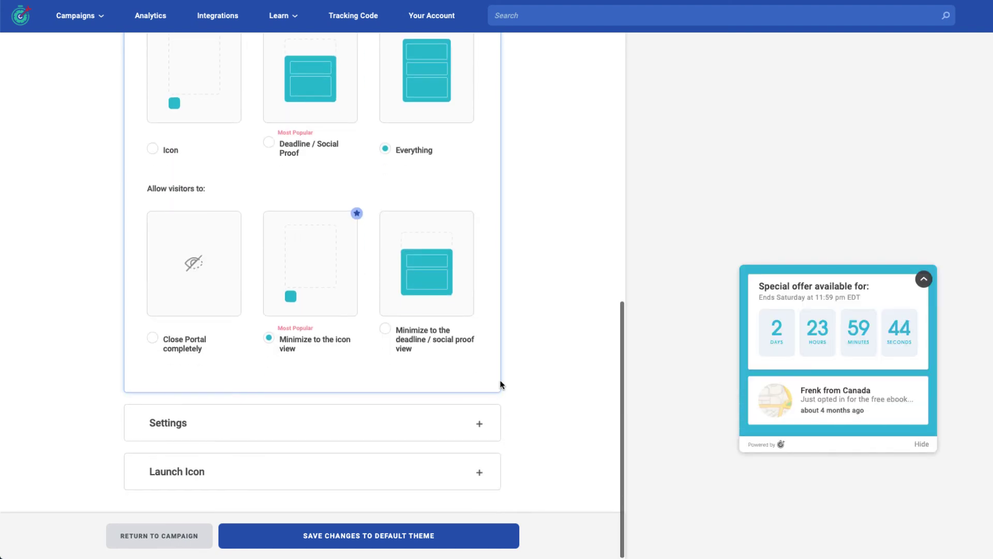
Open the Launch Icon options, and expand, minimize and reopen the Portal preview to examine its icon
left_click(413, 466)
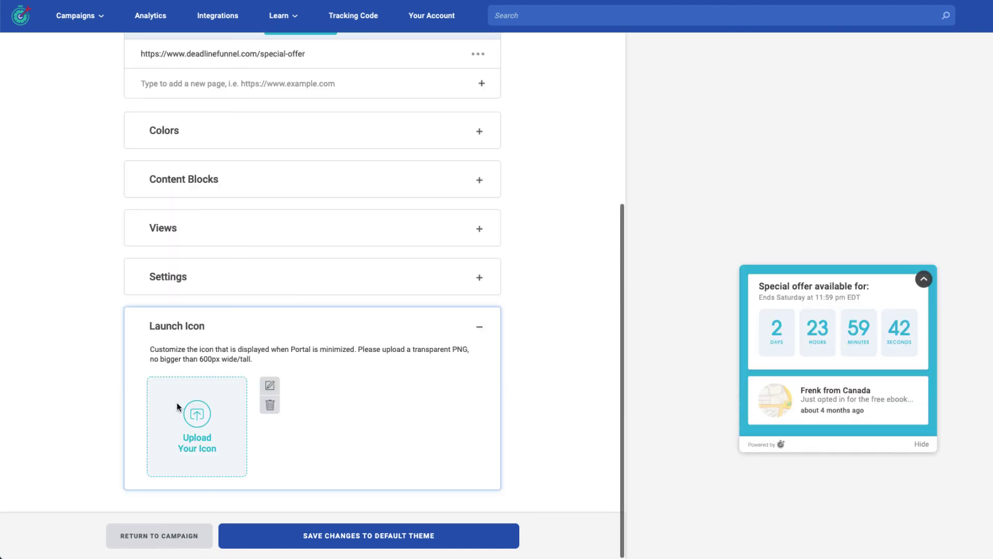
left_click(924, 279)
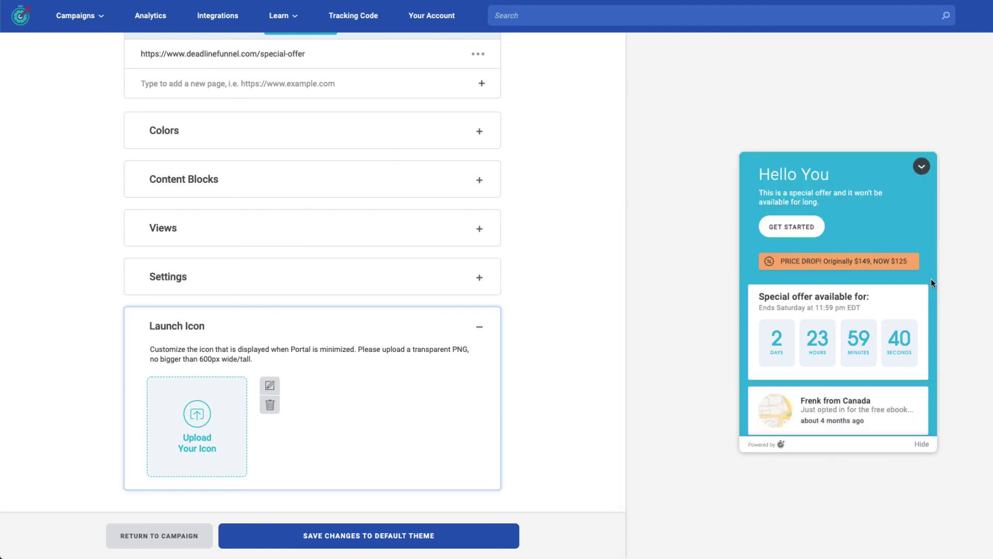
left_click(920, 166)
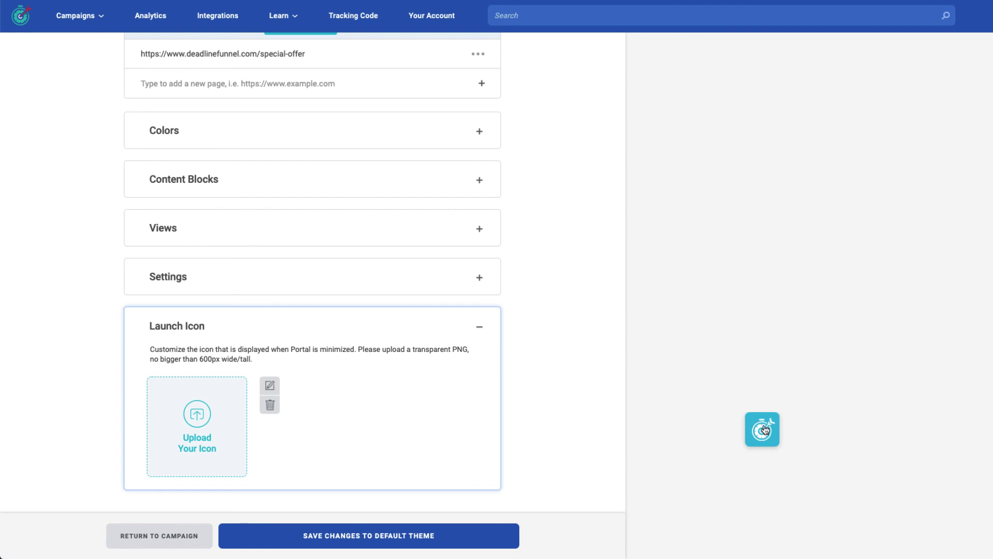
left_click(761, 430)
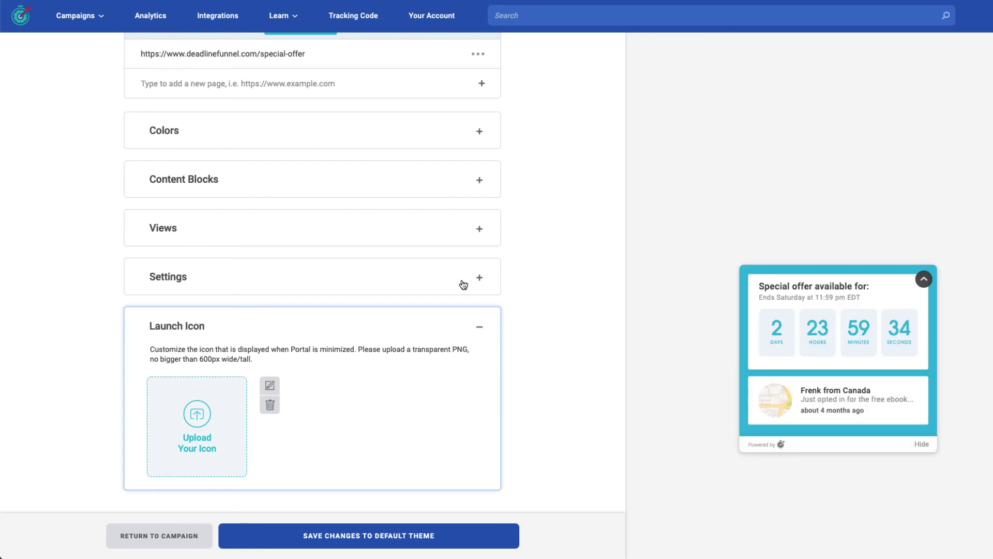
Open the Portal's Settings section to examine the positioning and Powered by Deadline Funnel options
left_click(461, 277)
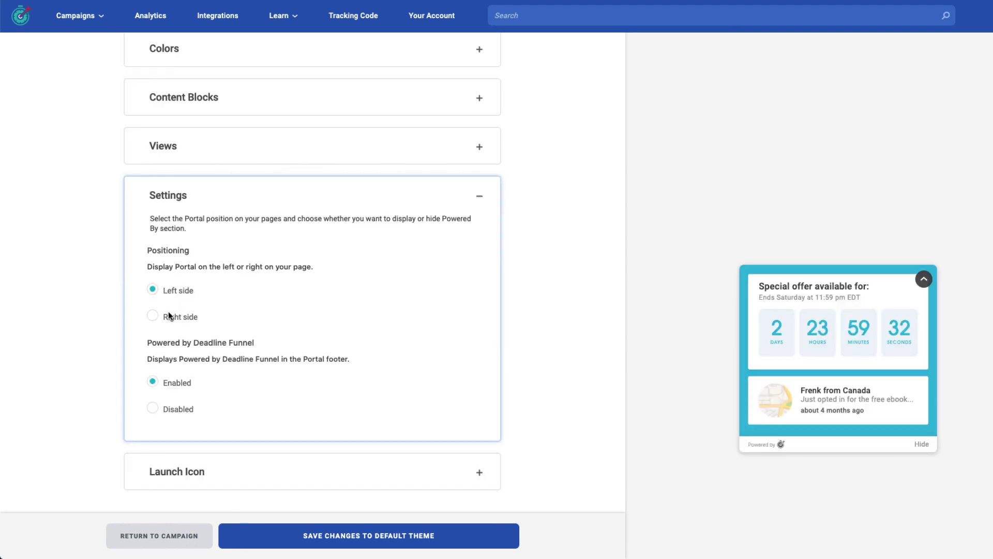